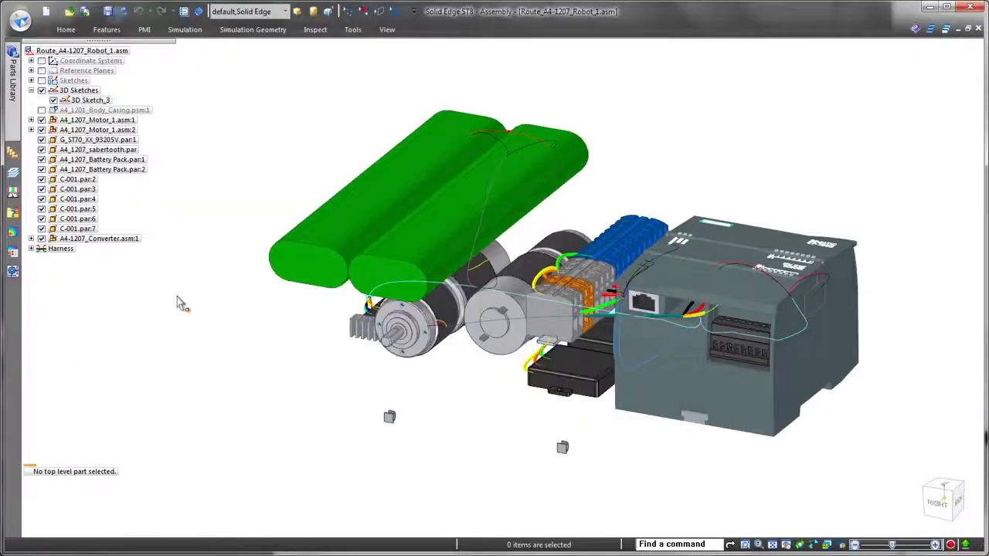
Open the Motor_PD3557 part of motor A4_1207_Motor_1.asm:2 for in-place editing
scroll(481, 412, up, 5)
click(541, 417)
double_click(553, 452)
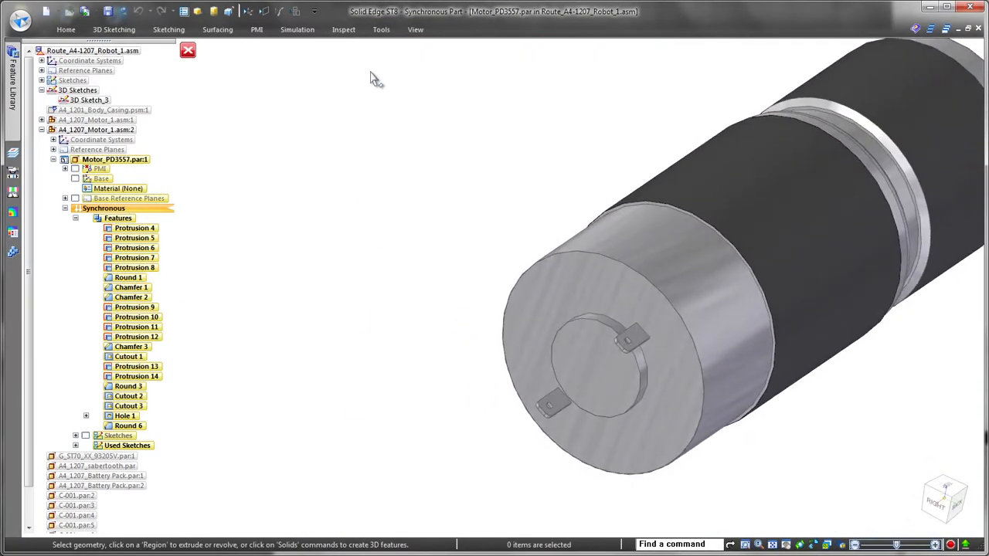
Assign component name R-239 to the motor and set terminal 1 on the lower lug's hole and terminal 2 on the upper lug's hole
click(382, 30)
click(463, 79)
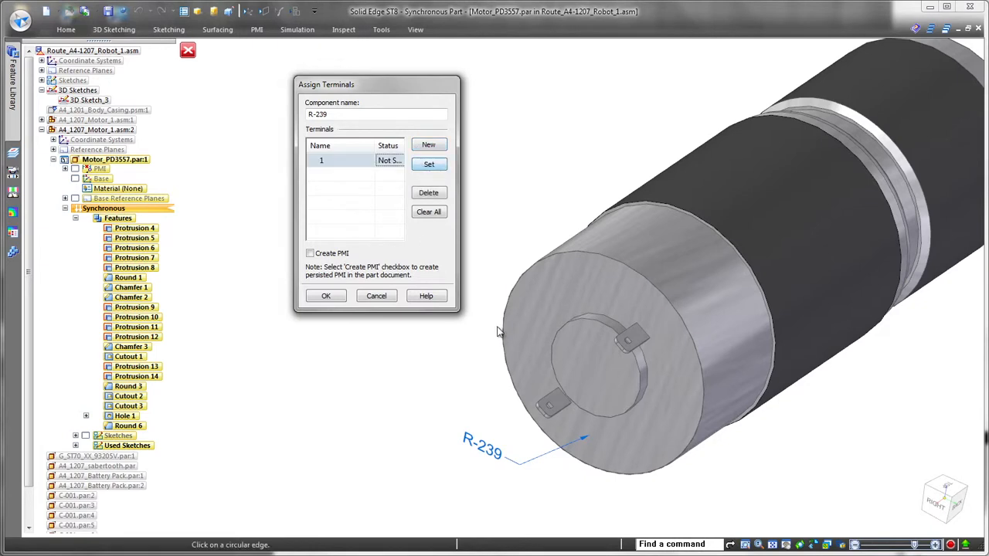
click(549, 408)
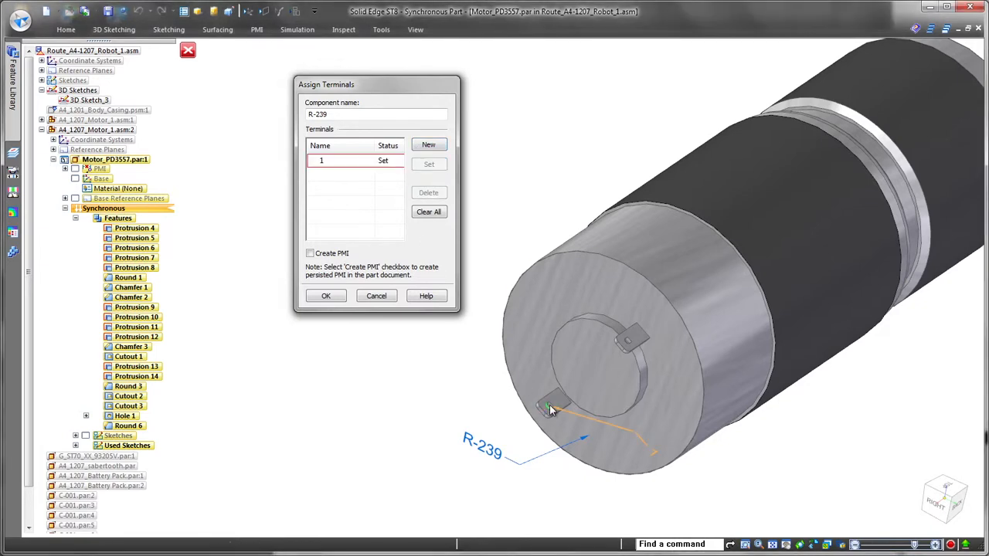
click(429, 146)
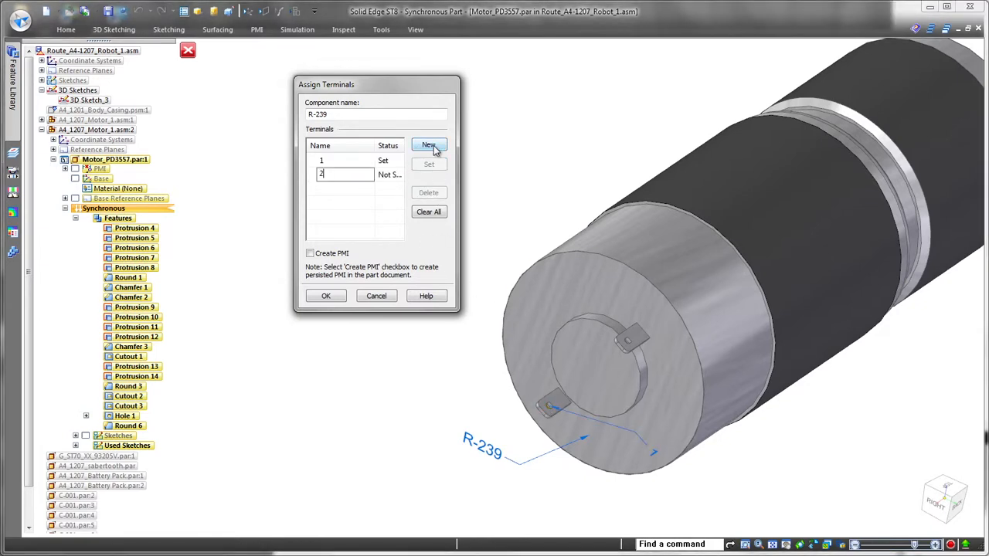
middle_drag(588, 361, 703, 270)
scroll(644, 361, up, 3)
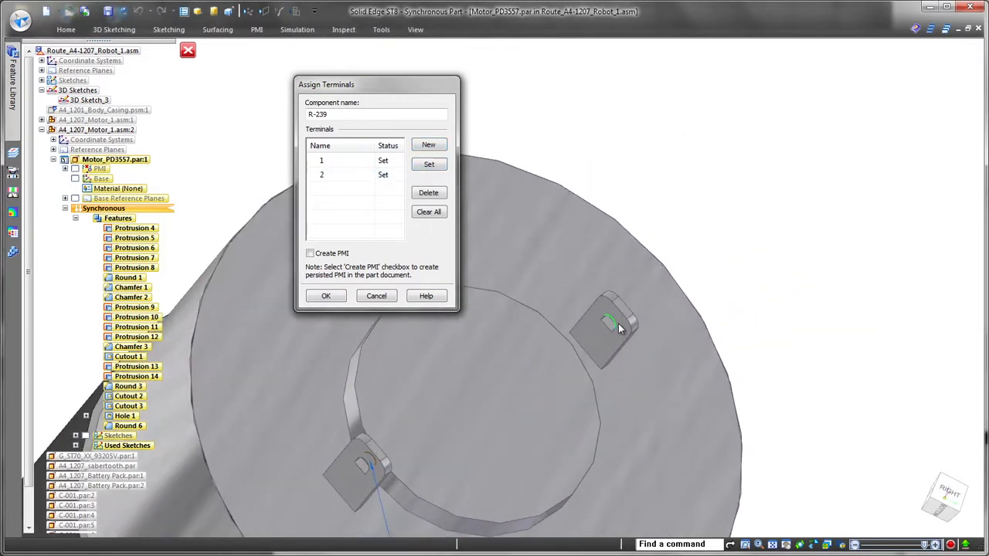
Turn on PMI creation for the terminals, accept the assignment and return to the robot assembly
scroll(618, 328, down, 3)
middle_drag(633, 320, 445, 449)
click(330, 256)
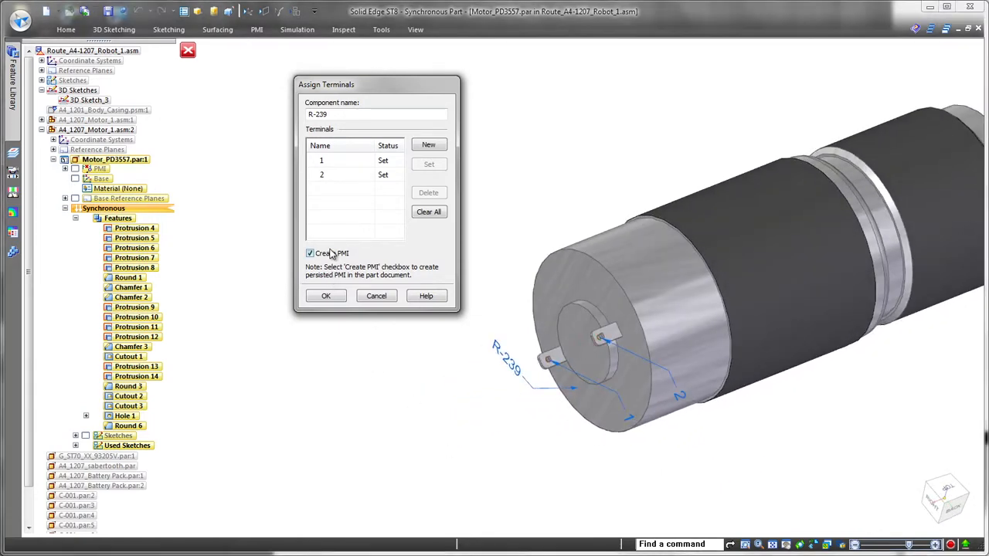
click(326, 297)
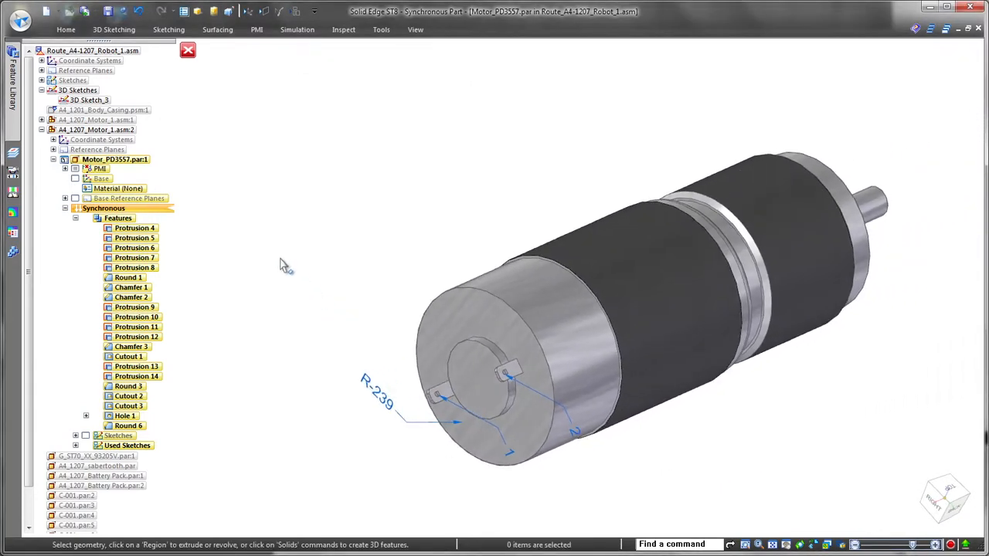
click(188, 51)
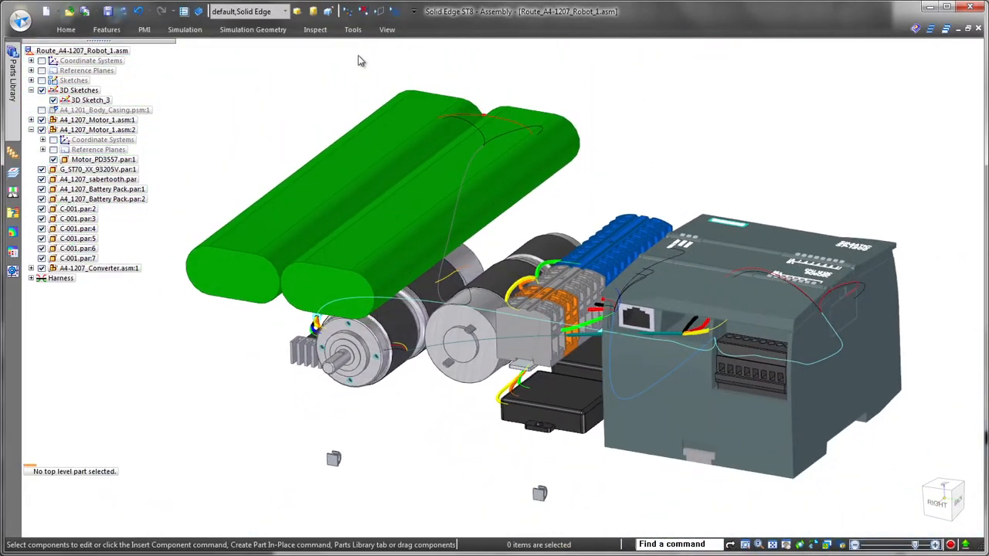
In the harness environment, route the teal cable's path through the cylindrical opening of clip C-001.par:3
click(352, 29)
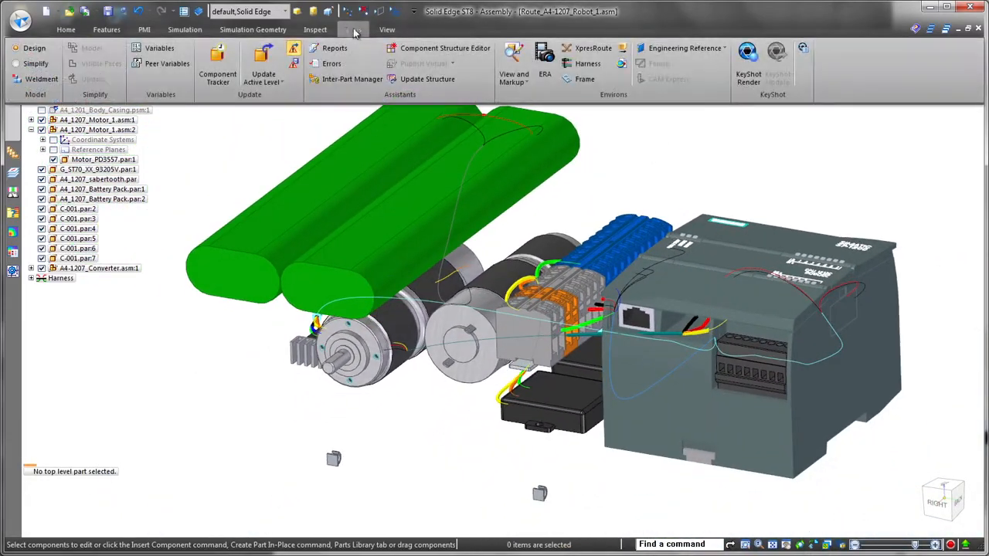
click(584, 63)
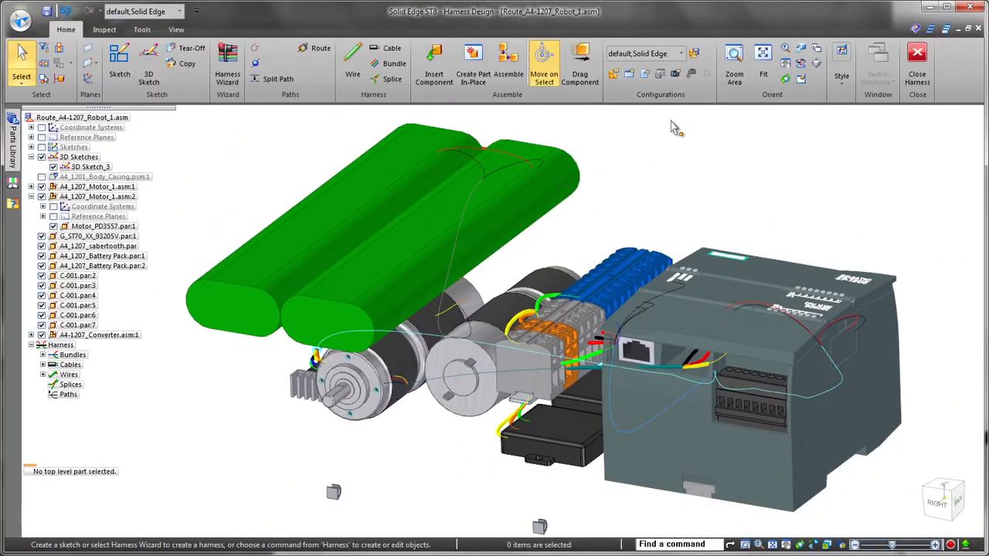
click(317, 48)
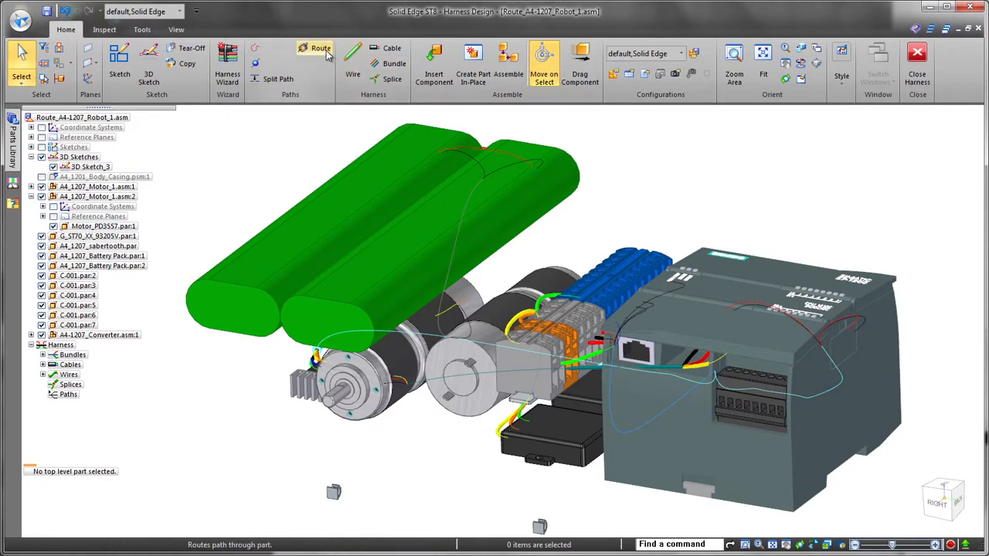
scroll(686, 424, up, 3)
scroll(686, 424, up, 1)
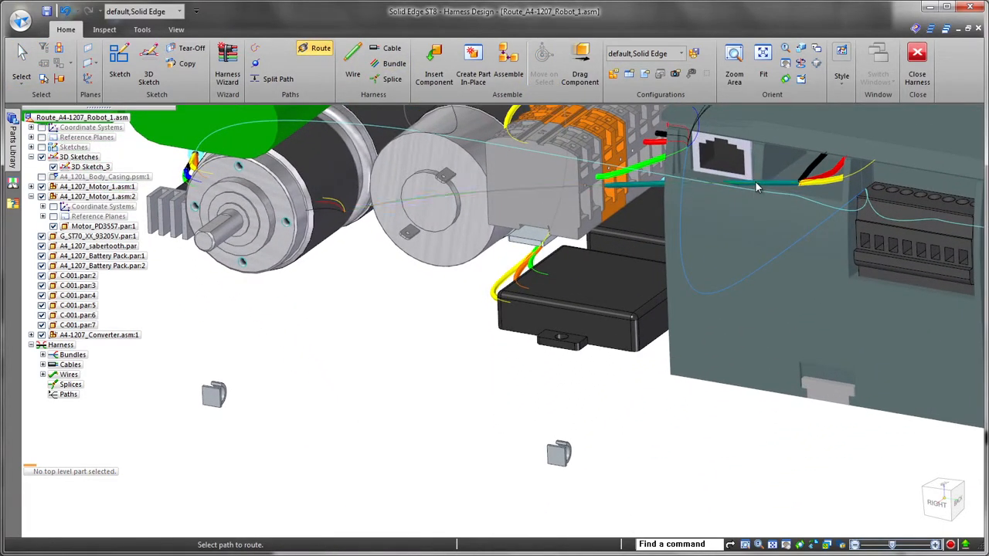
click(755, 186)
scroll(662, 347, up, 2)
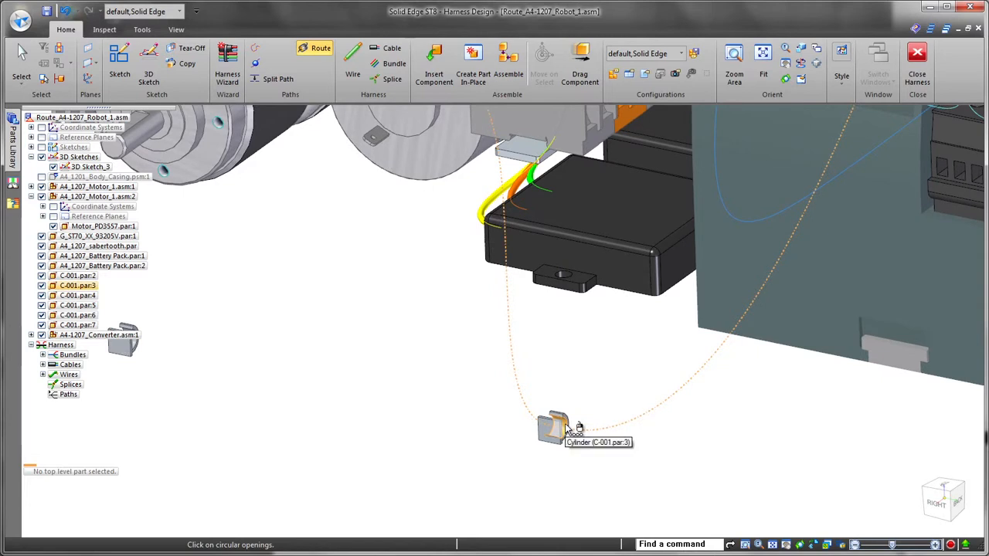
click(566, 428)
click(566, 429)
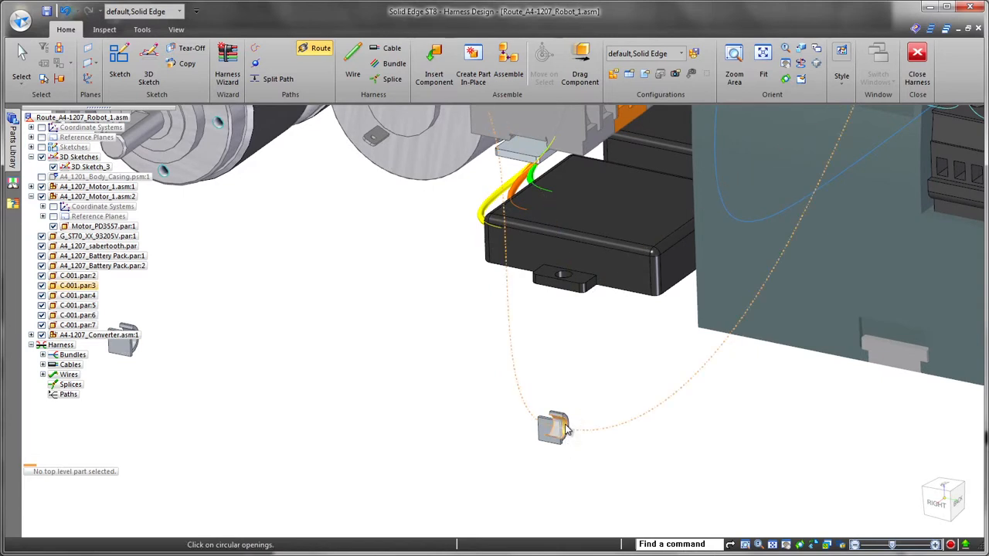
click(566, 429)
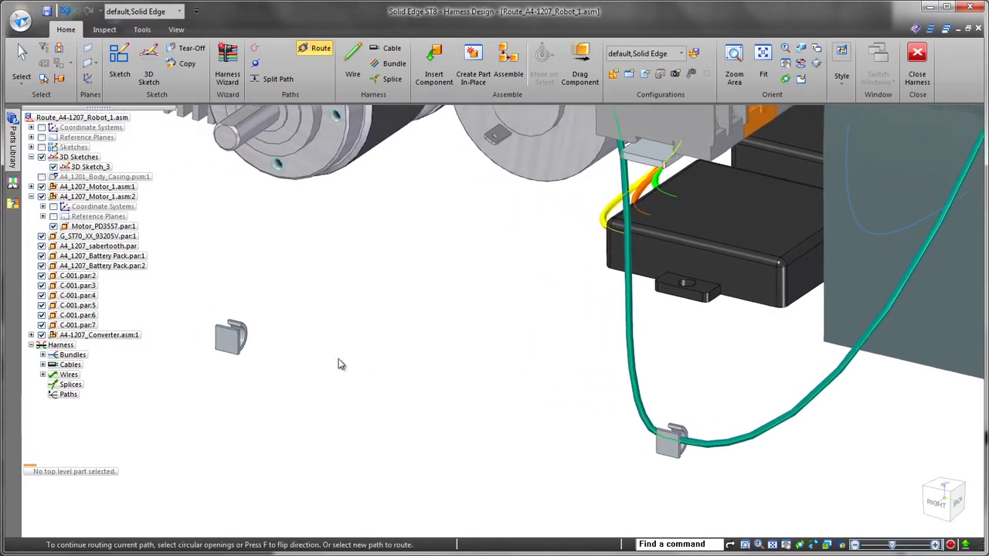
Continue routing the teal cable through the second free clip below the motors and end the Route command
click(242, 342)
middle_drag(386, 321, 629, 415)
key(Escape)
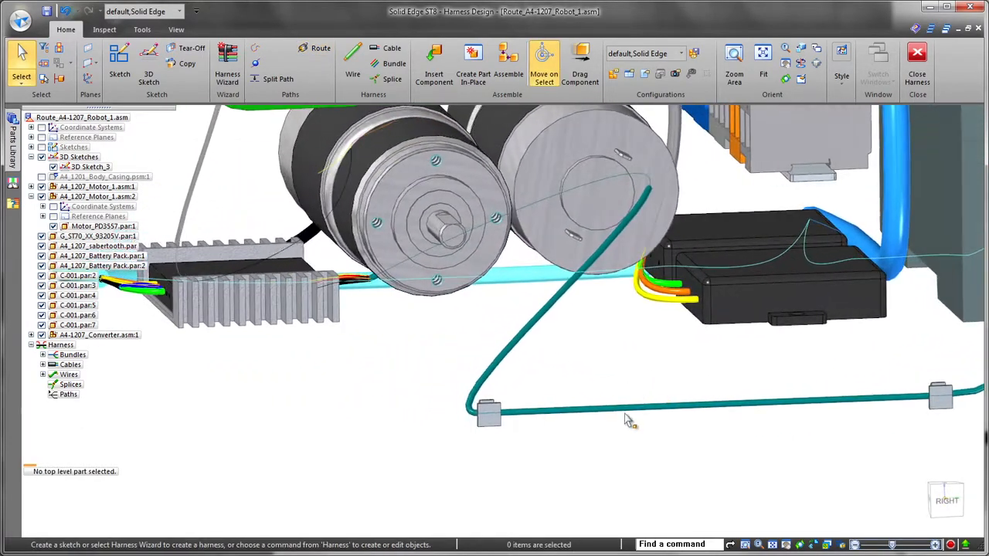
Edit cable C1 and move its bend in front of the R-239 motor down to beneath the motors
click(634, 416)
click(680, 465)
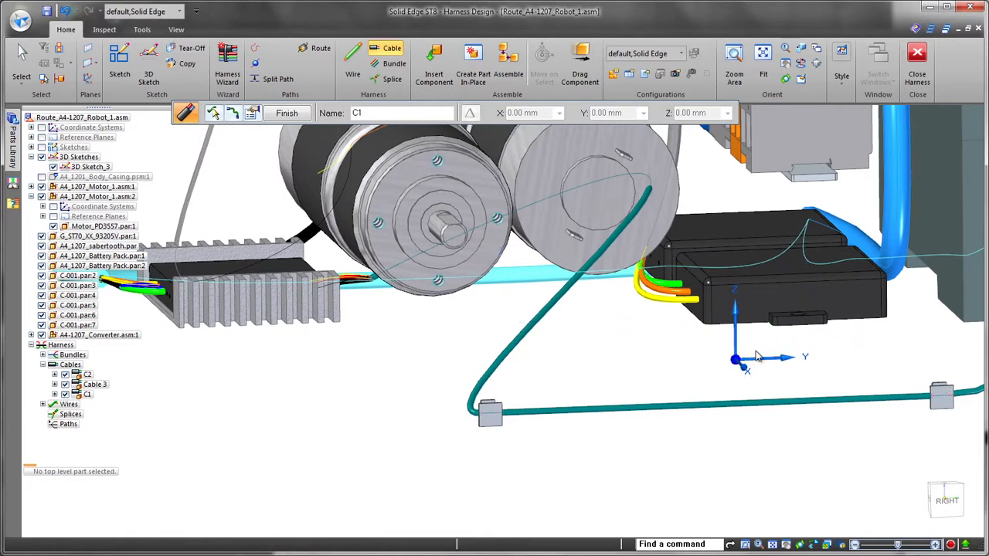
drag(642, 182, 514, 315)
middle_drag(513, 310, 506, 402)
right_click(474, 426)
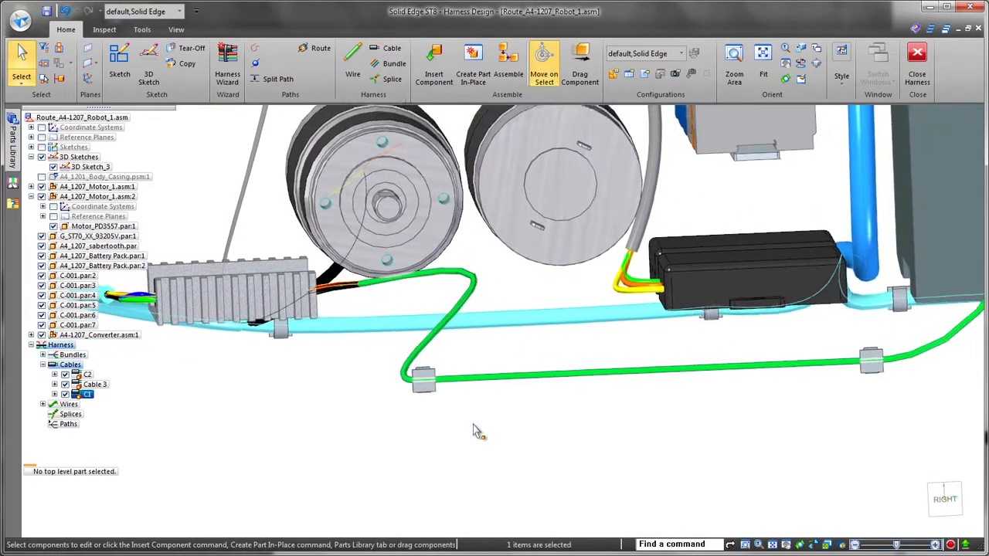
click(474, 429)
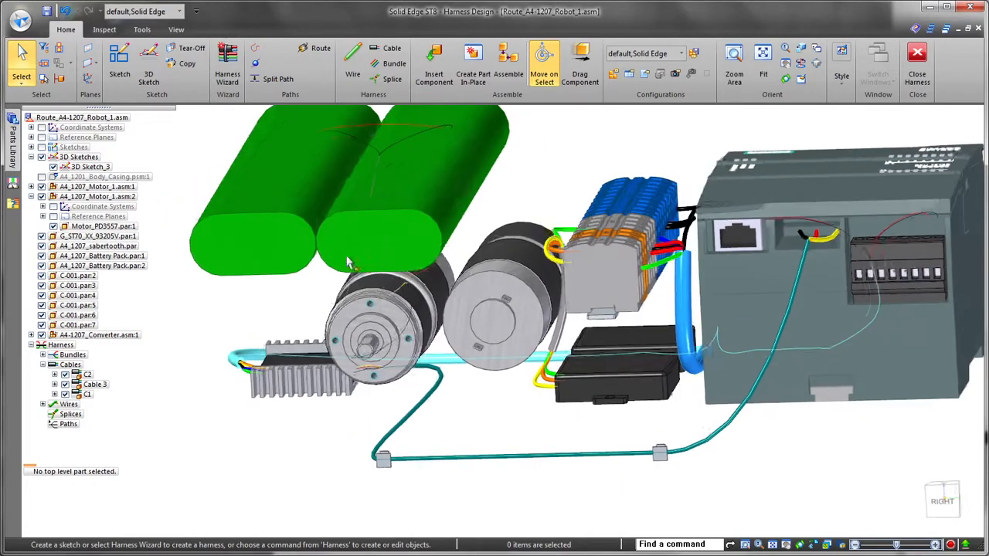
Split cable C1's path between its two clips and draw a new path from the split point to the R-239 motor's end face
click(278, 78)
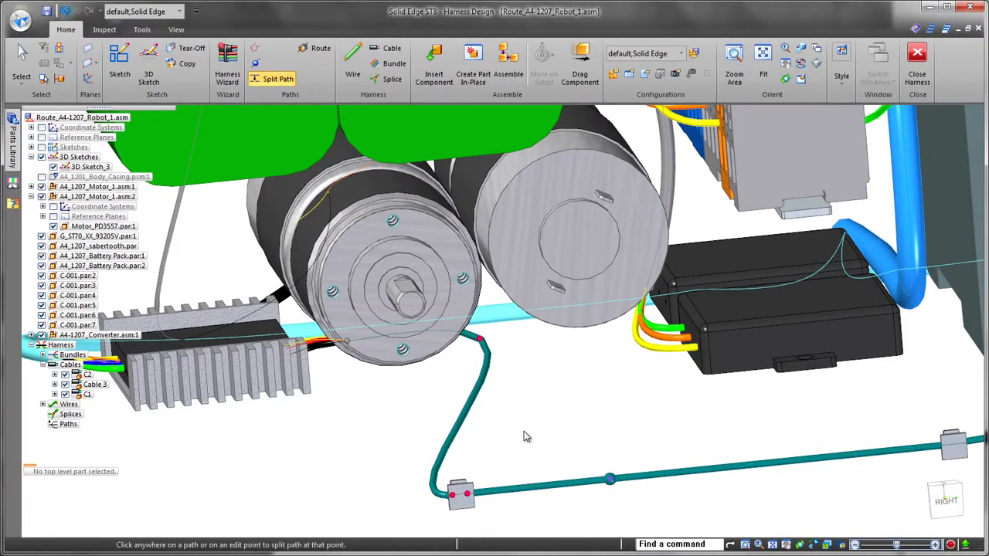
key(Escape)
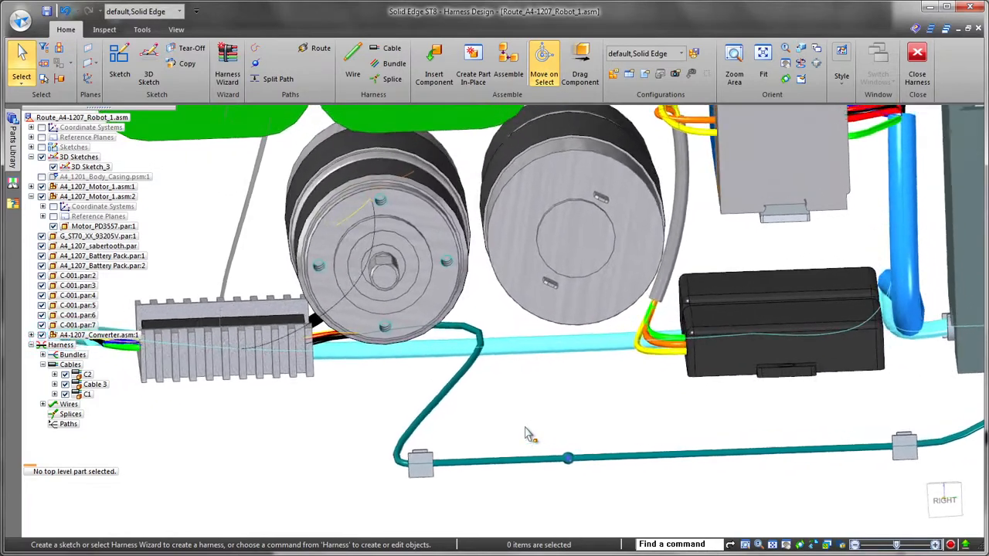
click(254, 48)
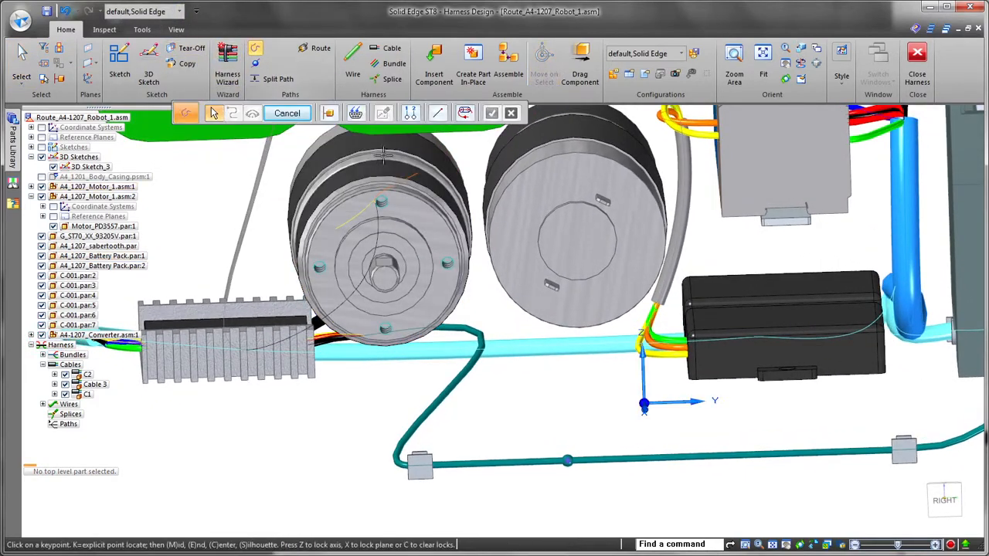
click(947, 498)
scroll(289, 461, up, 5)
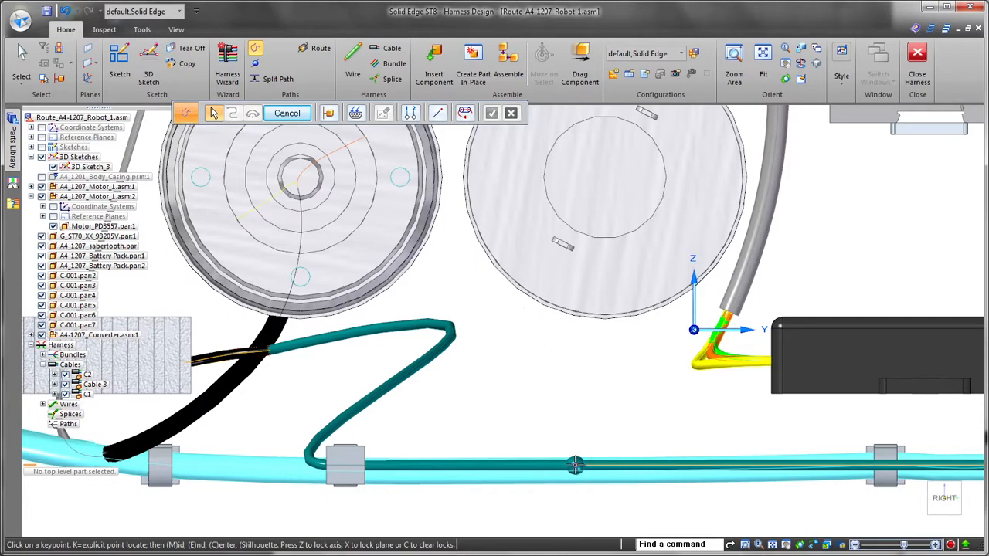
right_click(620, 168)
Reshape Path_33 in the front view by moving its edit point toward the motor, and finish the path
middle_drag(643, 403, 871, 454)
click(933, 498)
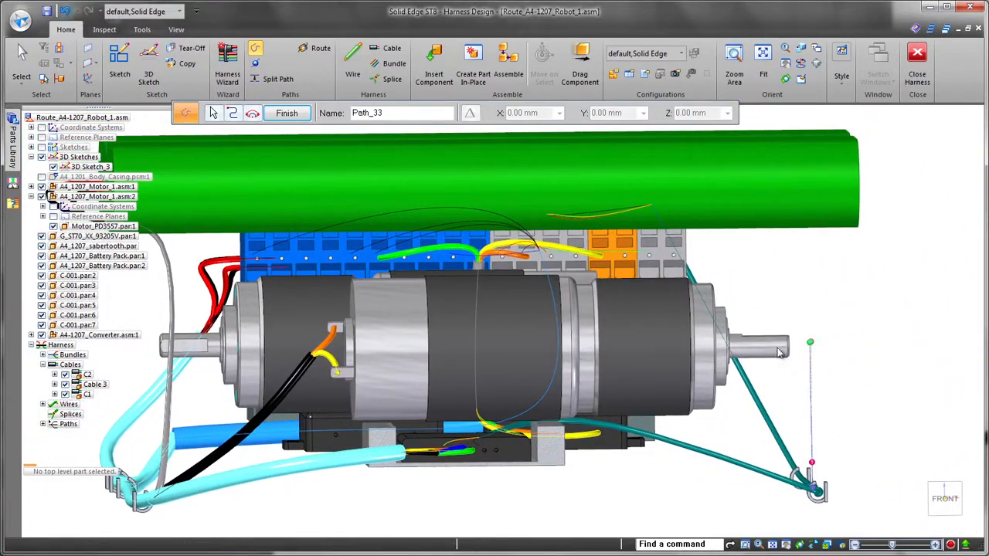
click(666, 351)
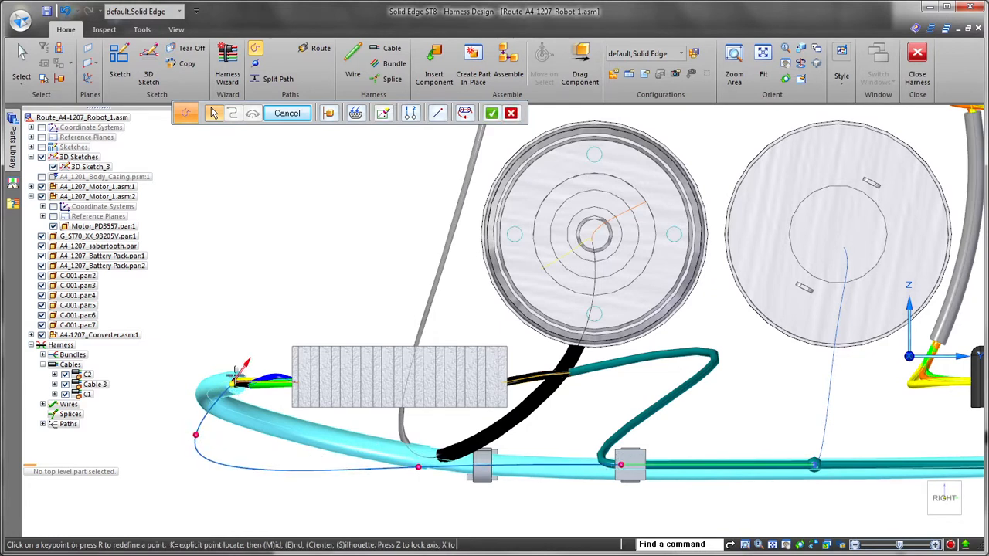
Accept the path from the split point through the clip to the Sabertooth controller, reshape its curve as Path_34 and finish it
right_click(270, 342)
middle_drag(271, 345, 767, 426)
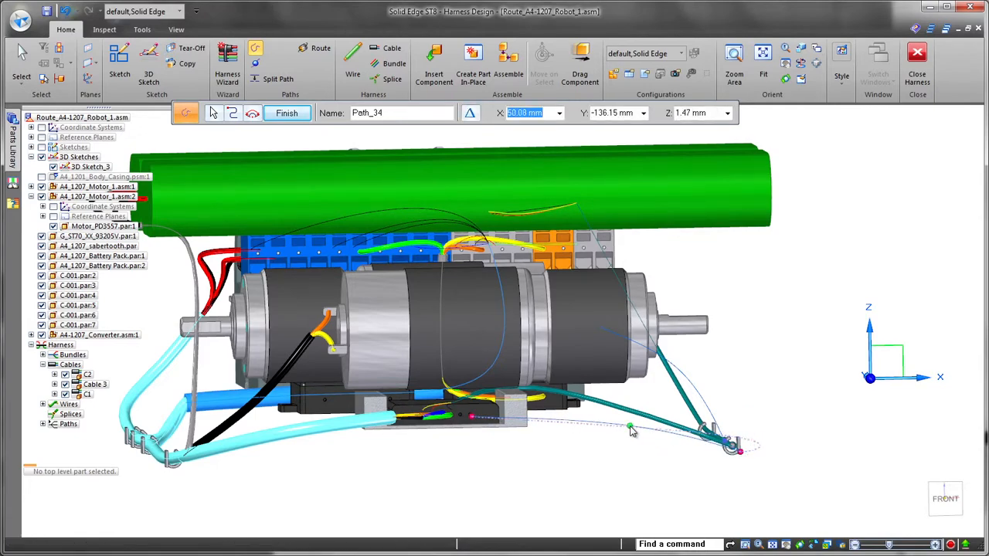
middle_drag(630, 431, 511, 510)
key(Escape)
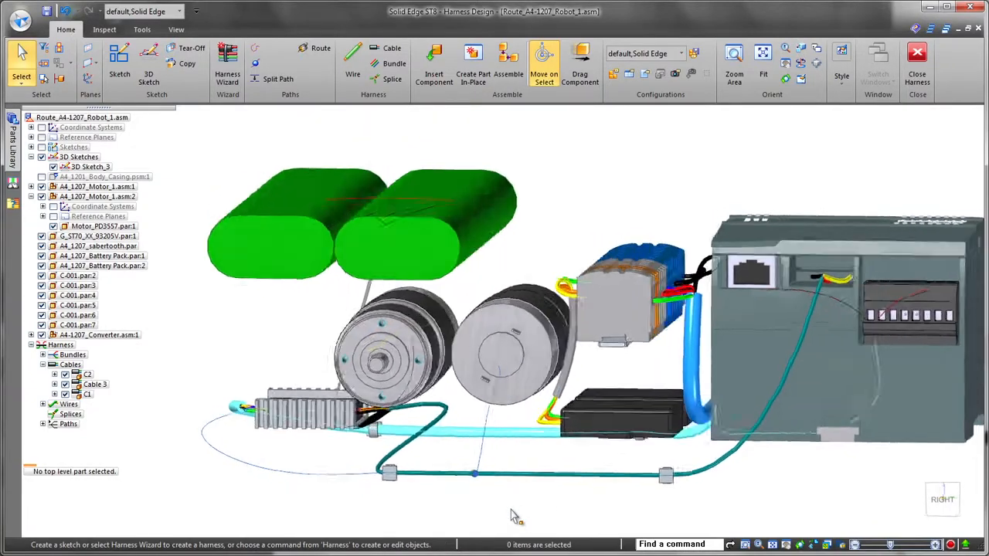
Start a wire and display the connector information of the Motor_PD3557 part
scroll(516, 517, up, 5)
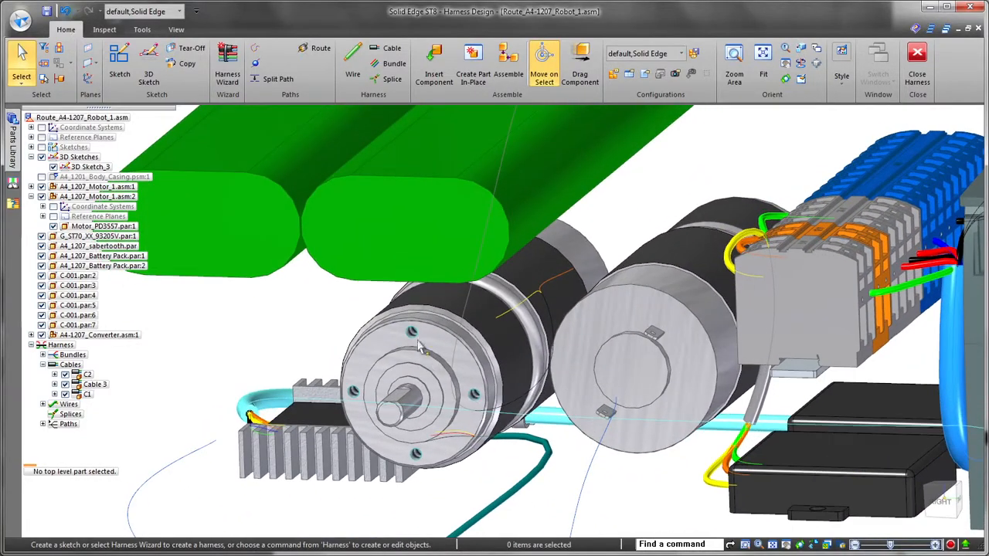
click(352, 62)
scroll(695, 132, up, 3)
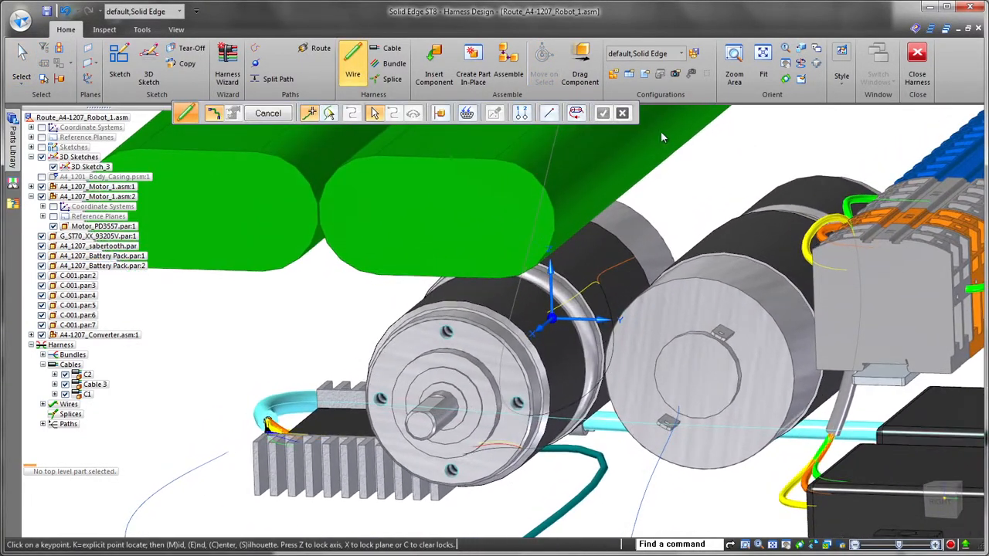
click(469, 114)
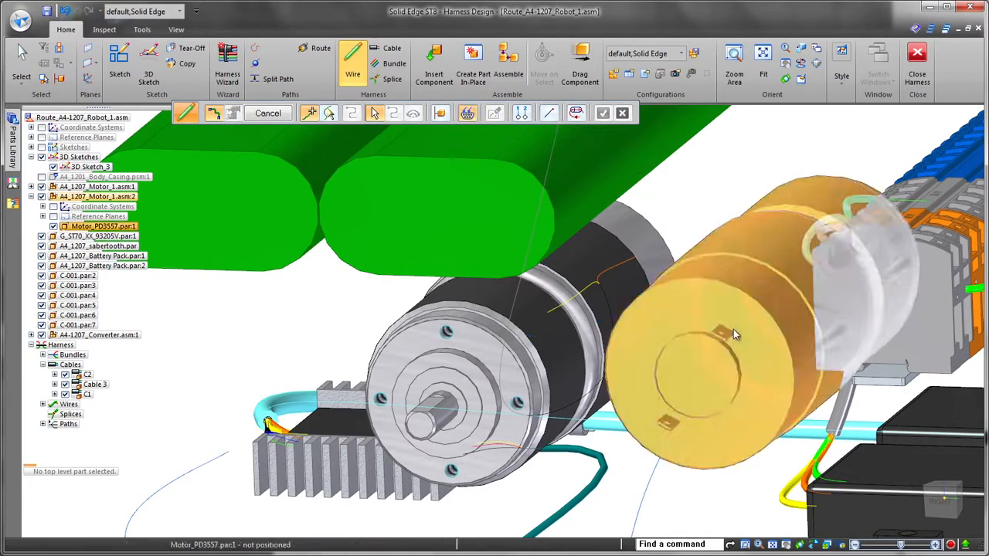
click(733, 485)
scroll(731, 494, up, 5)
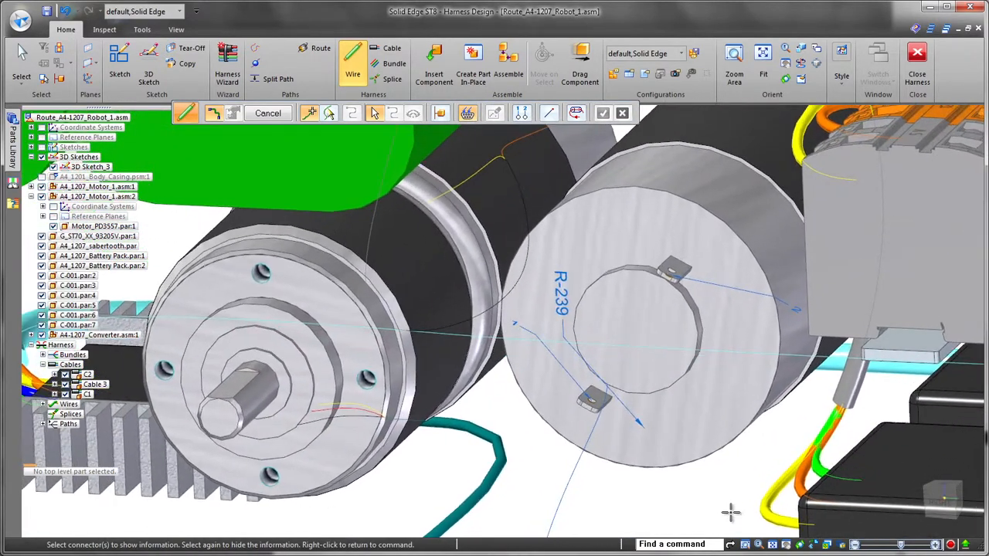
right_click(730, 511)
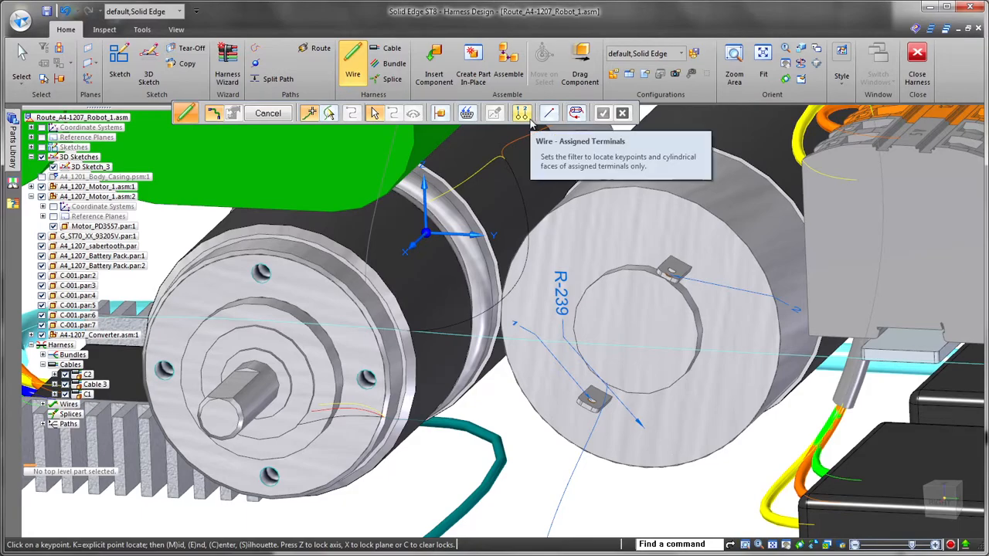
Route a 26-gage Stranded Copper Yellow wire from the motor's lower assigned terminal to the Sabertooth and shorten its motor-end tangent
click(528, 117)
click(591, 401)
scroll(591, 400, down, 3)
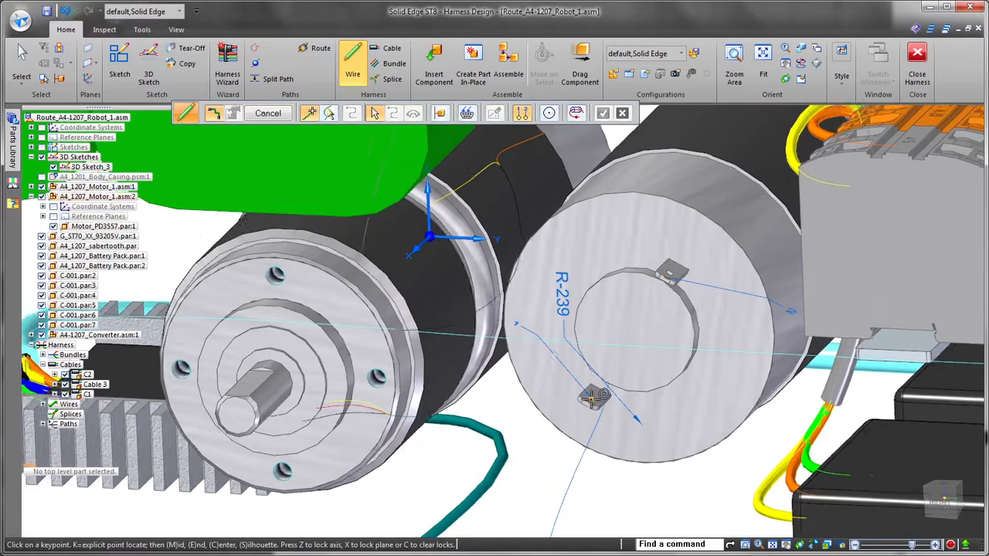
middle_drag(591, 400, 457, 380)
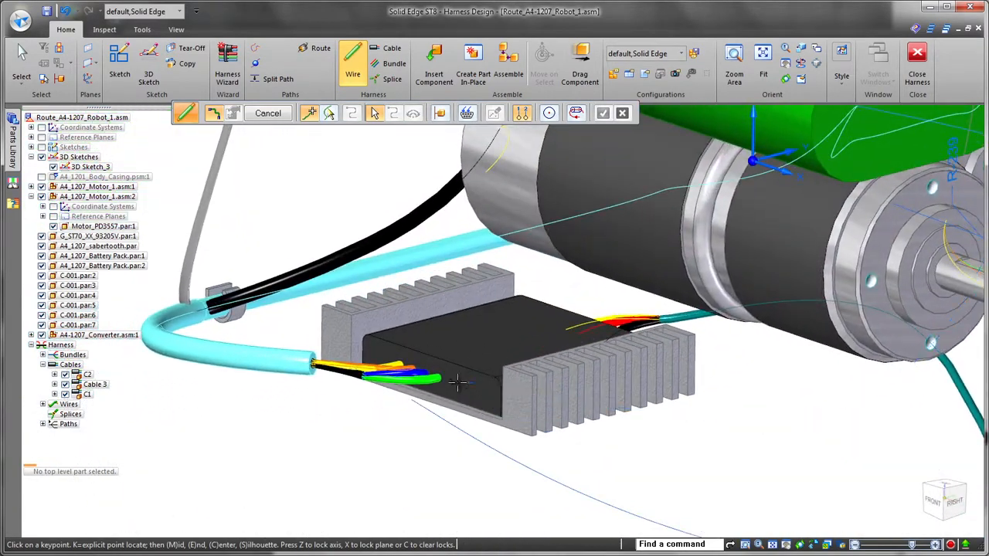
click(451, 379)
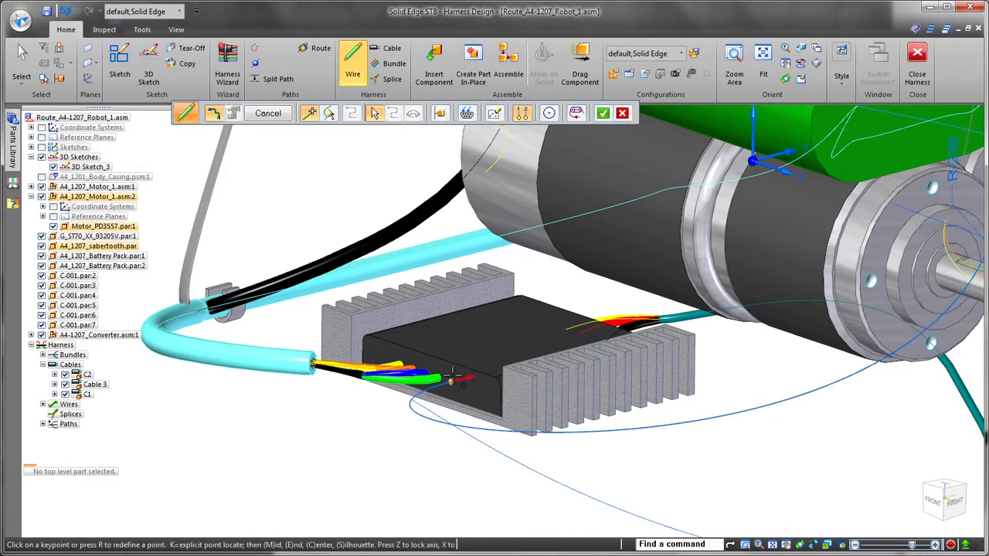
right_click(453, 377)
right_click(450, 375)
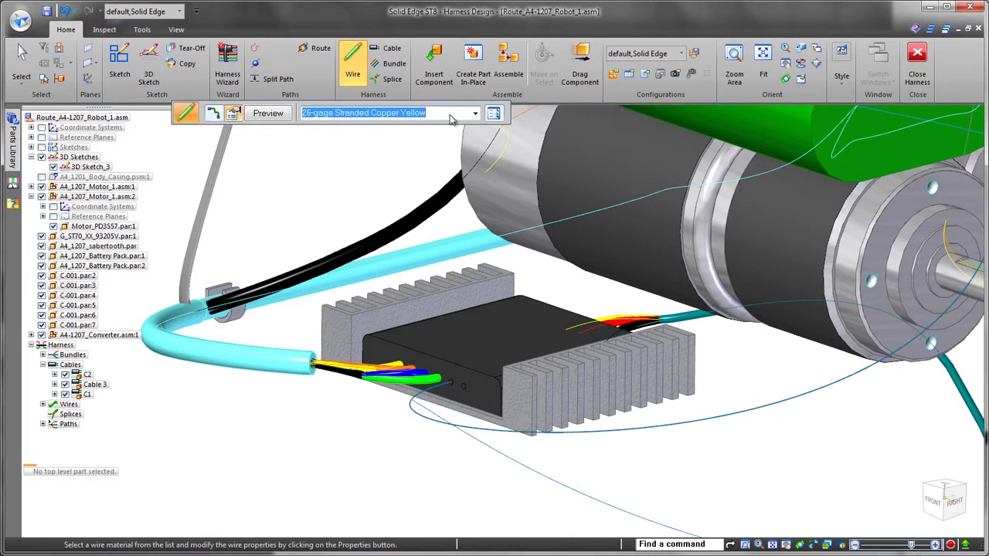
right_click(638, 487)
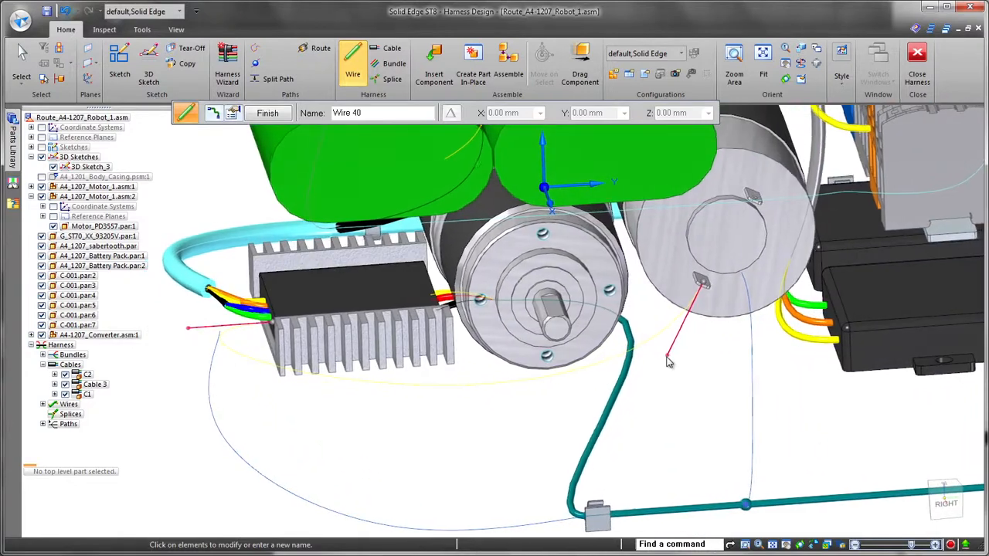
drag(667, 356, 709, 268)
right_click(706, 383)
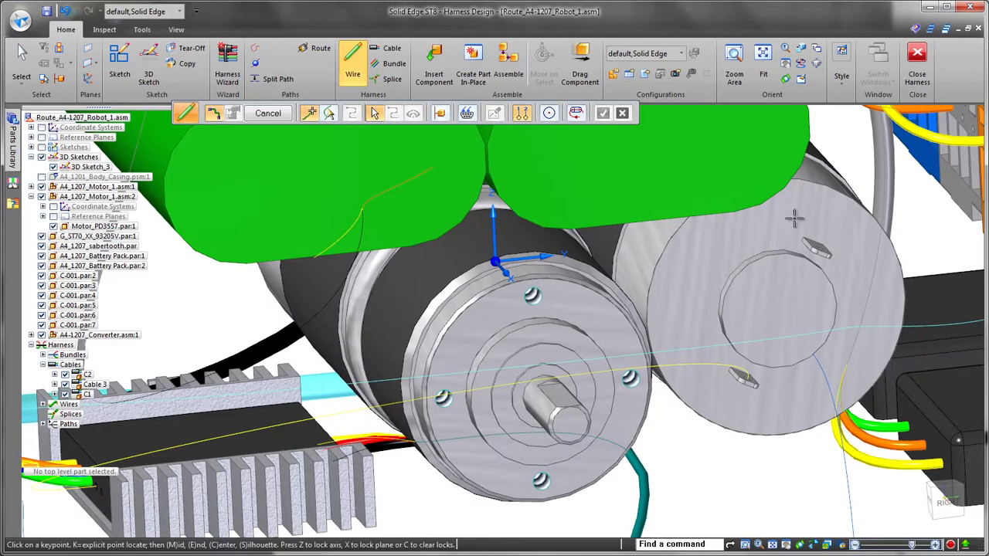
Route a second wire, in red, from the motor's upper terminal to the adjacent Sabertooth terminal
click(819, 256)
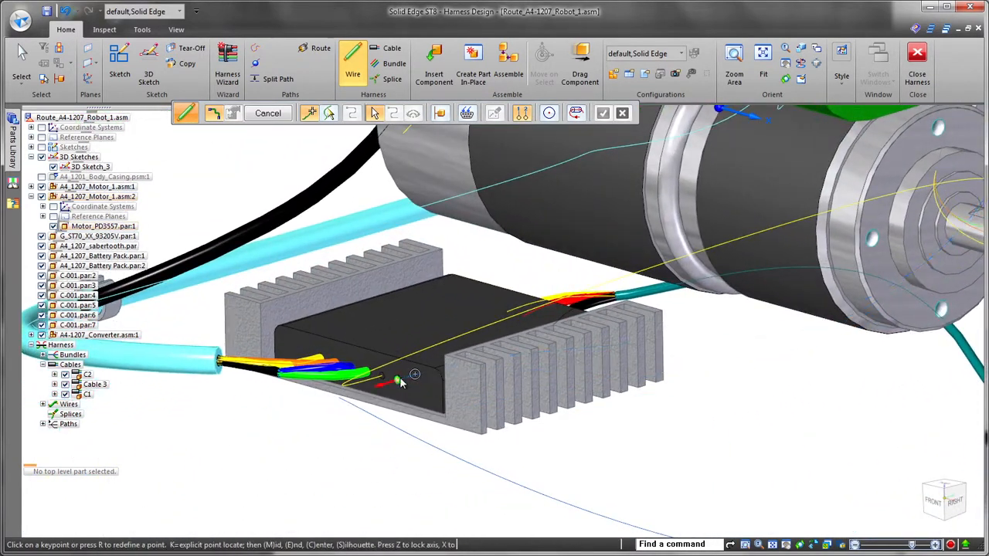
click(397, 379)
right_click(380, 387)
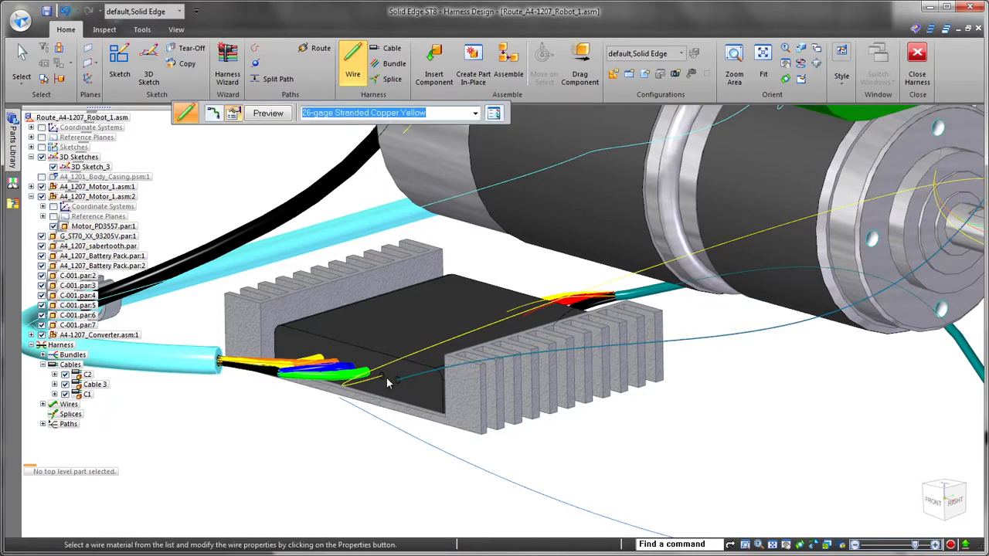
right_click(402, 359)
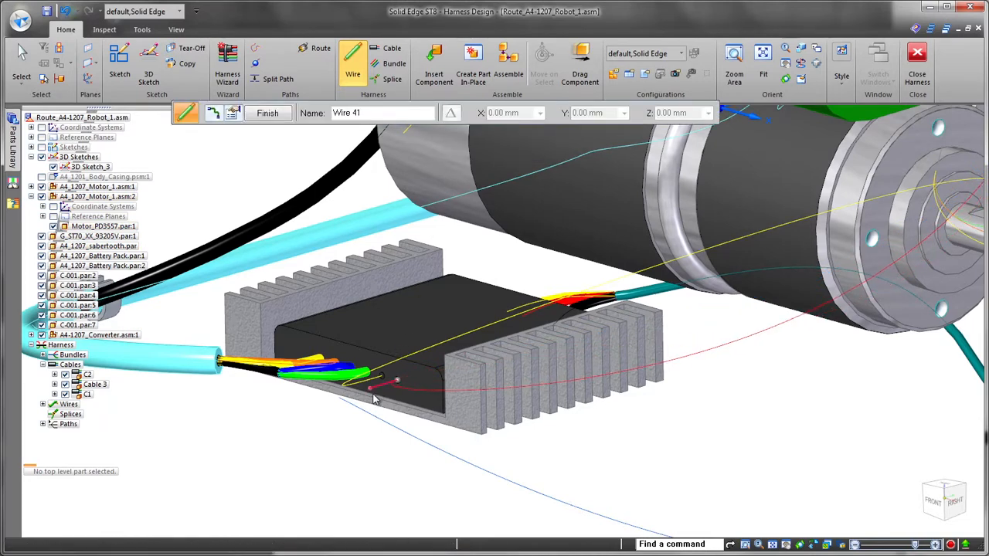
Shorten the red wire's tangent at the motor's upper terminal and finish the wire
scroll(374, 400, down, 2)
middle_drag(742, 414, 556, 370)
drag(617, 333, 669, 240)
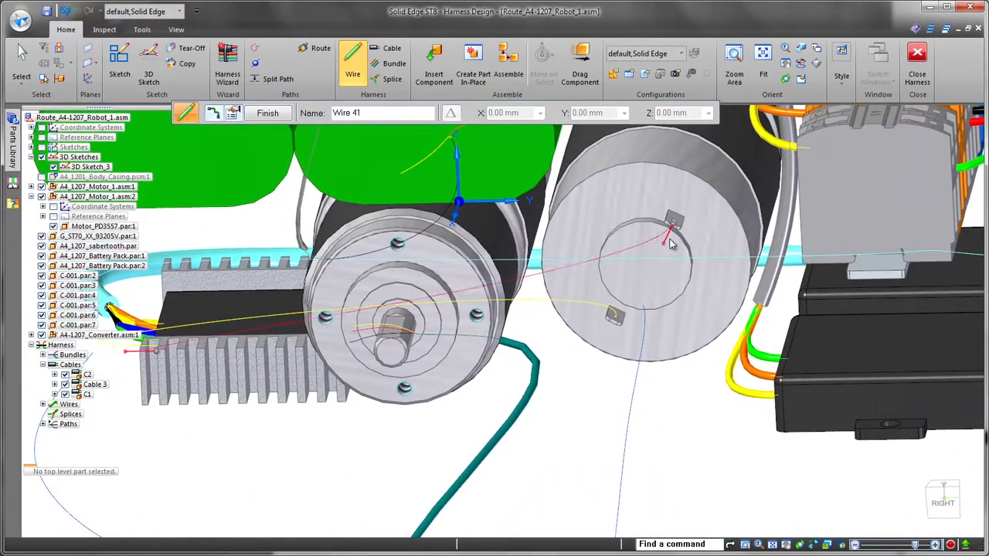
middle_drag(598, 414, 413, 166)
scroll(641, 440, down, 1)
right_click(646, 444)
key(Escape)
key(Escape)
scroll(413, 166, down, 1)
Start a bundle and select the yellow and red motor wires as its contents
click(393, 65)
scroll(563, 255, up, 4)
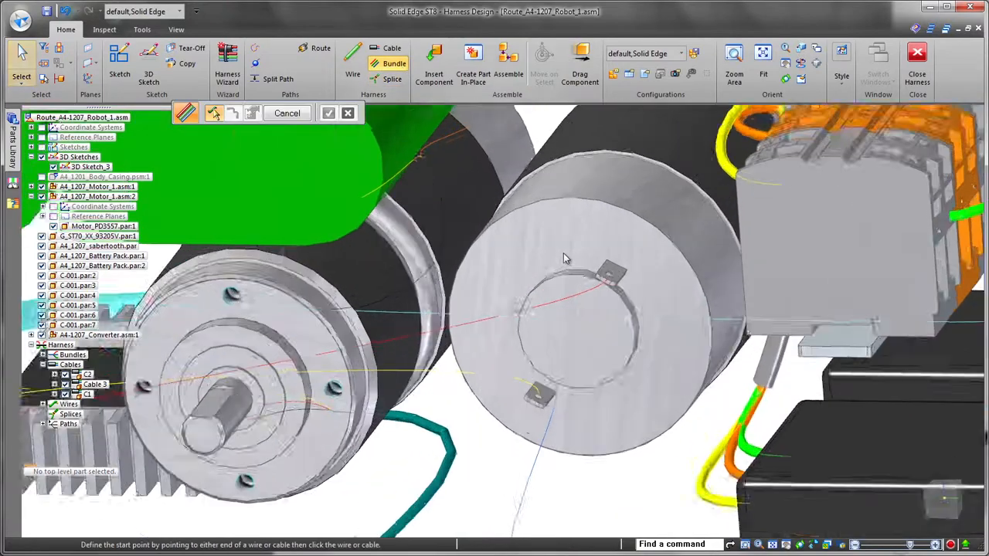
scroll(563, 259, up, 1)
click(552, 323)
click(512, 412)
scroll(508, 472, down, 1)
middle_drag(506, 526, 568, 295)
right_click(570, 295)
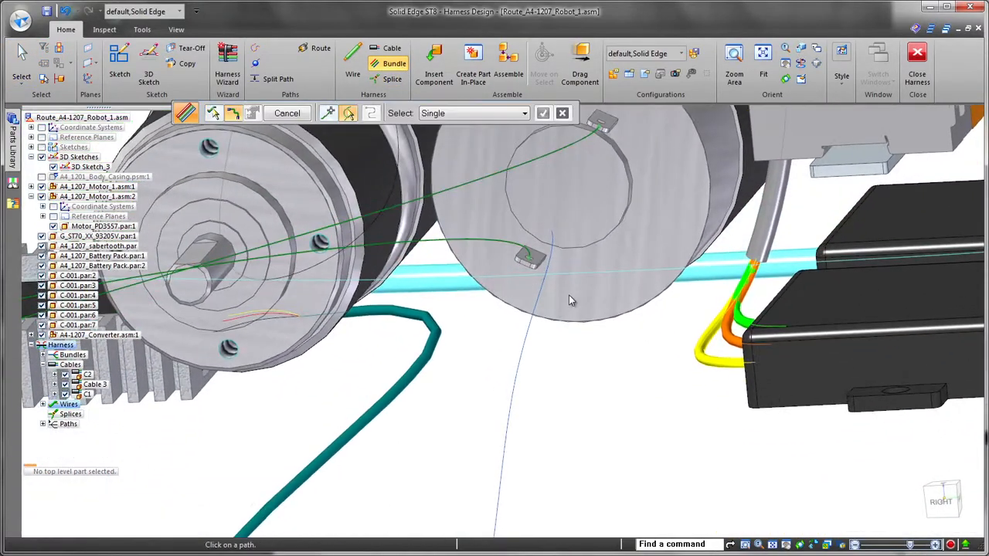
Route the bundle along the paths from the motor's end face through the clip to the Sabertooth controller
click(546, 287)
scroll(528, 323, down, 3)
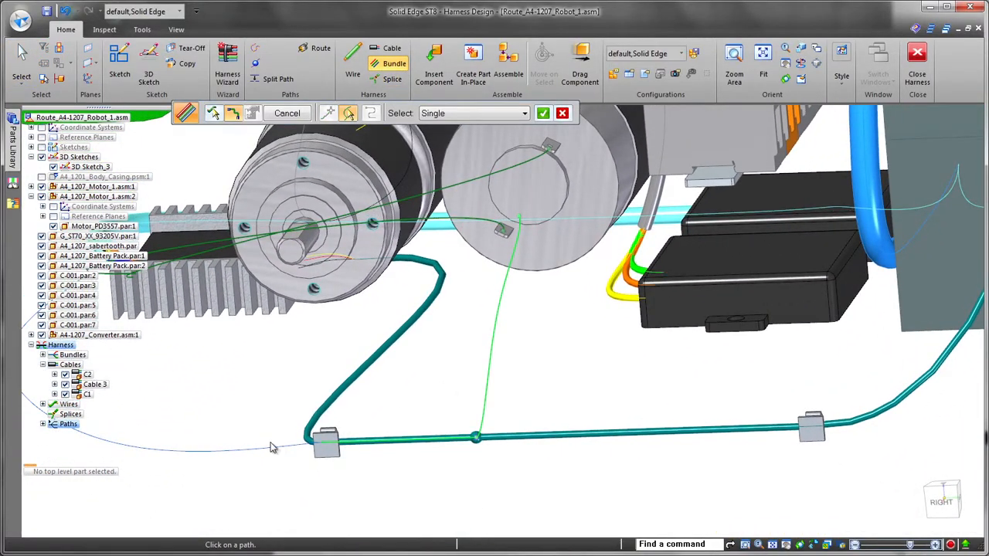
click(261, 448)
scroll(448, 495, down, 2)
middle_drag(447, 495, 317, 487)
right_click(317, 488)
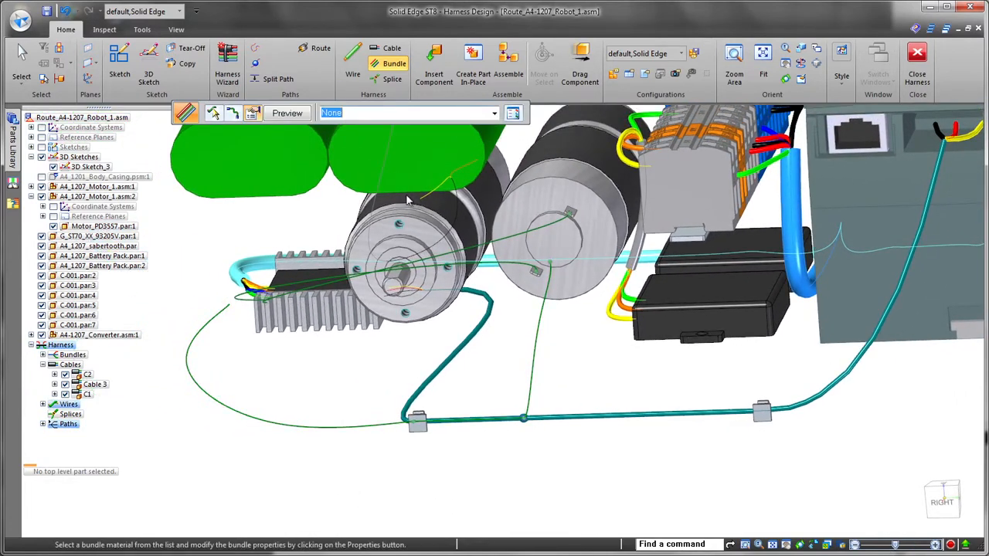
Change the bundle's color to gray in its properties and create the bundle
click(513, 114)
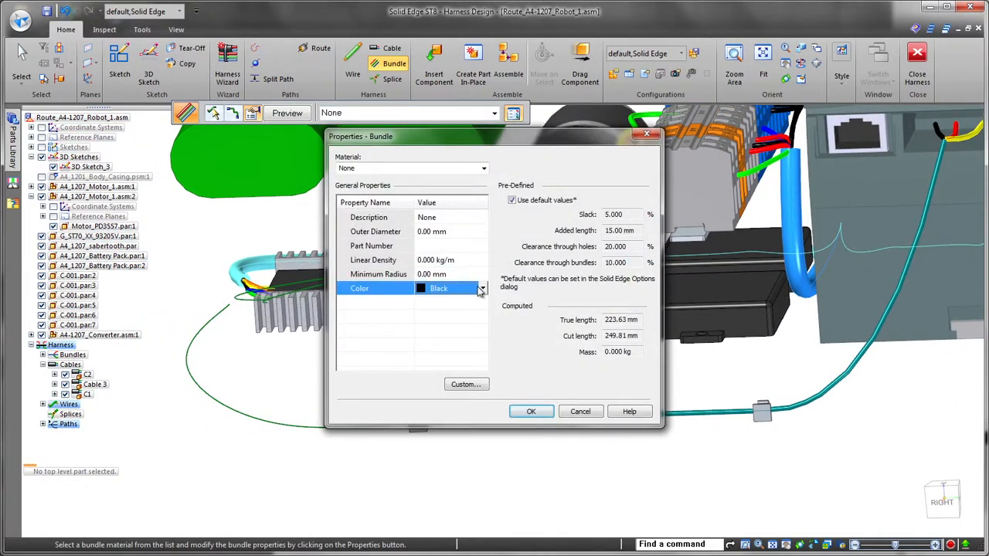
click(482, 289)
click(449, 346)
click(531, 411)
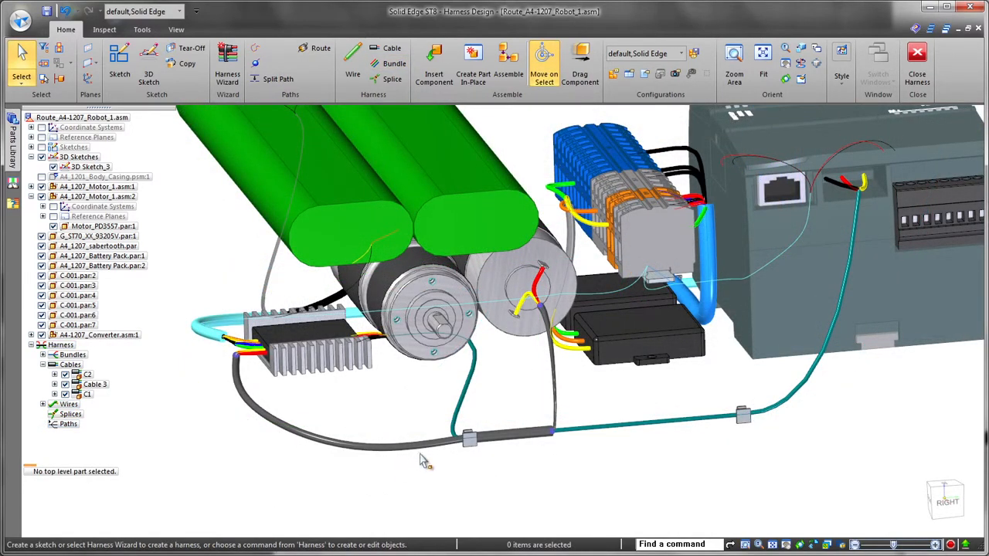
Move clip C-001.par:2 about 5.67 mm along its horizontal axis toward the Sabertooth, away from the motor branch
click(469, 440)
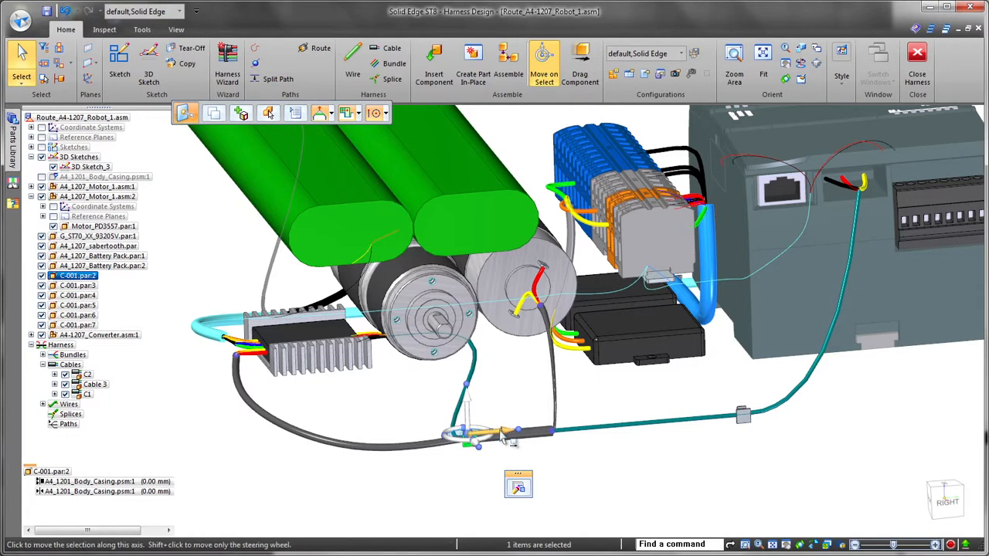
click(504, 438)
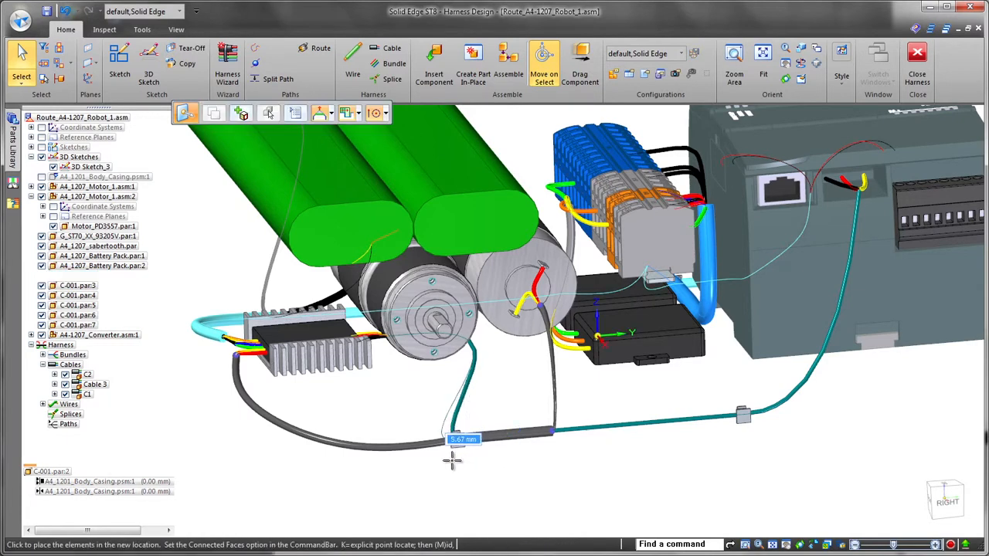
click(452, 462)
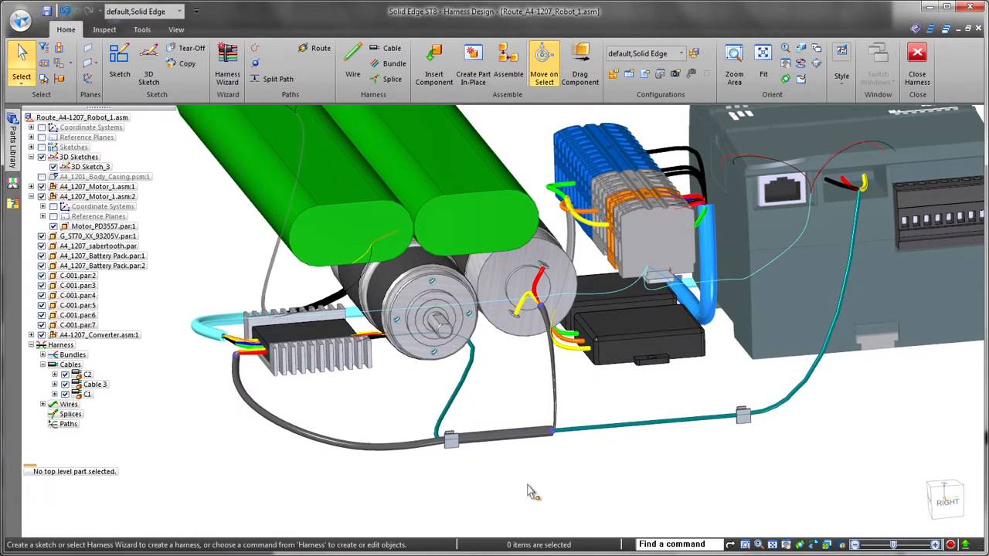
Open the harness design environment for the A4-1207_Converter.asm subassembly
middle_drag(535, 493, 632, 498)
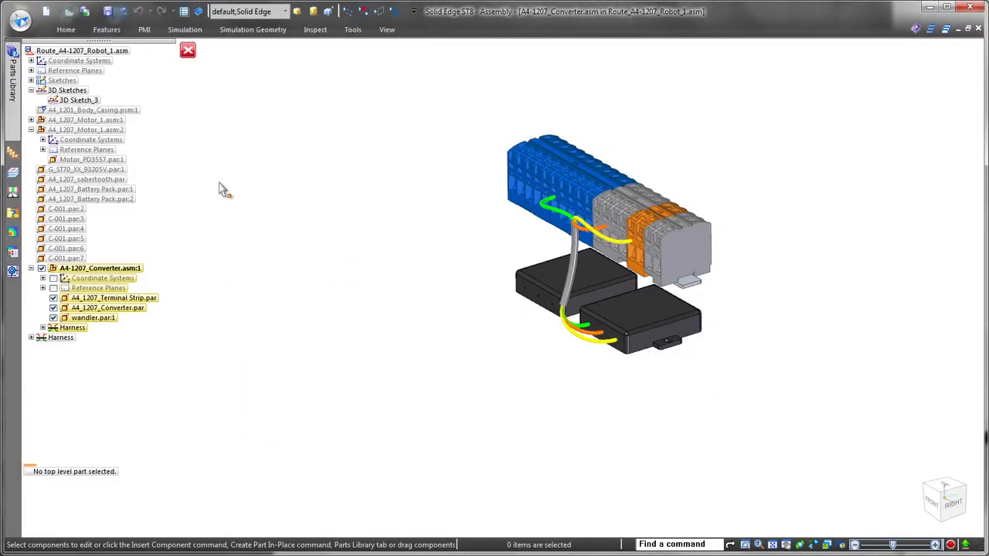
click(353, 29)
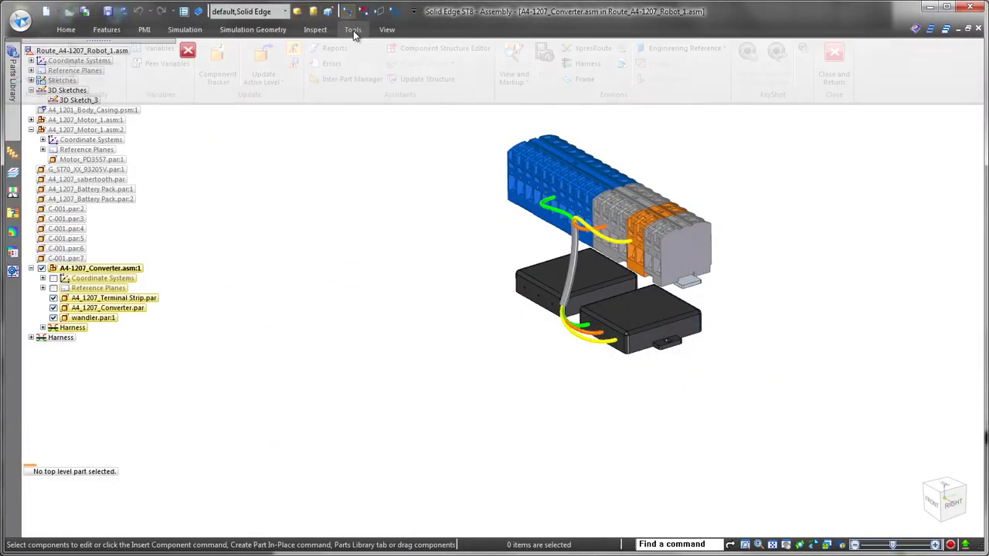
click(575, 63)
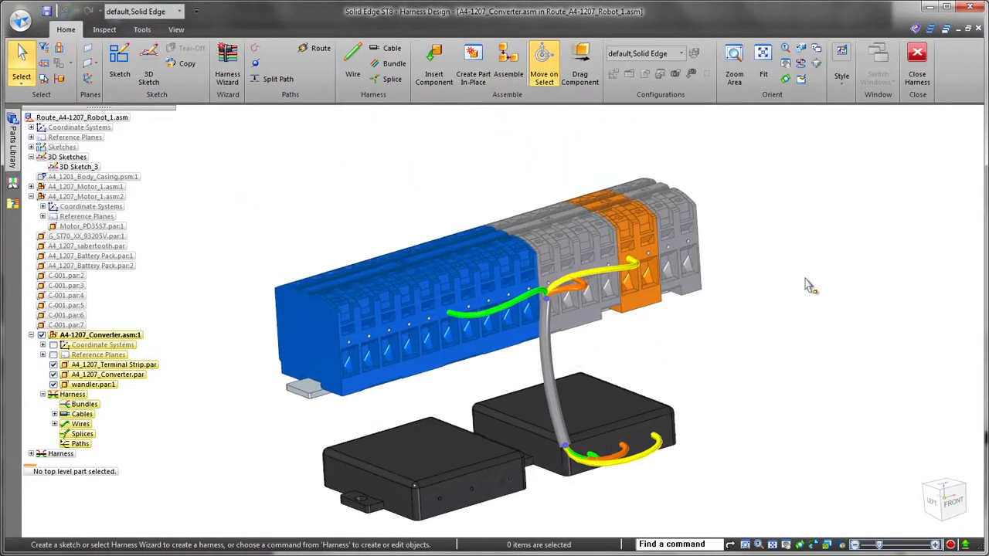
Add a Barrel Splice Nylon Blue to the wires at the lower end of the gray converter cable
click(391, 80)
scroll(544, 232, up, 2)
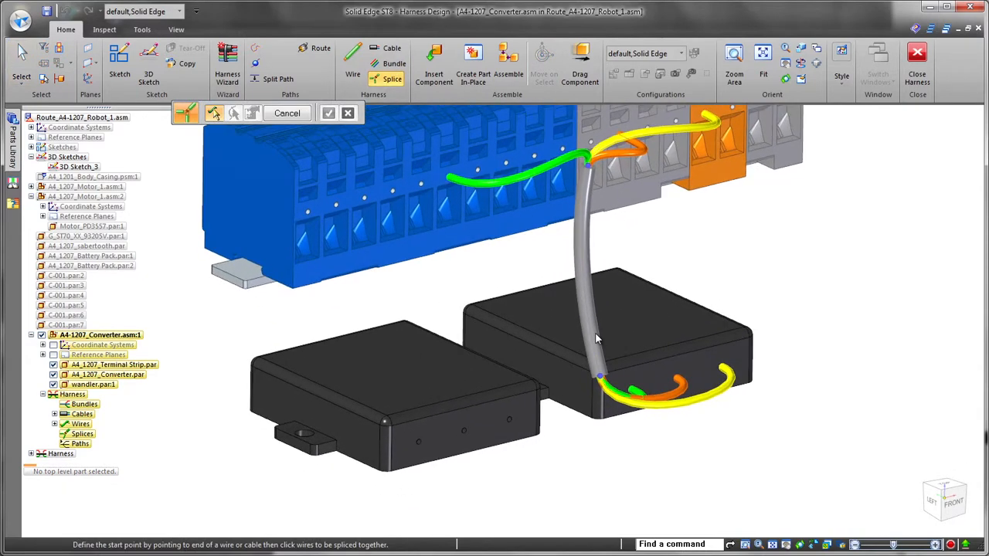
click(601, 374)
click(601, 376)
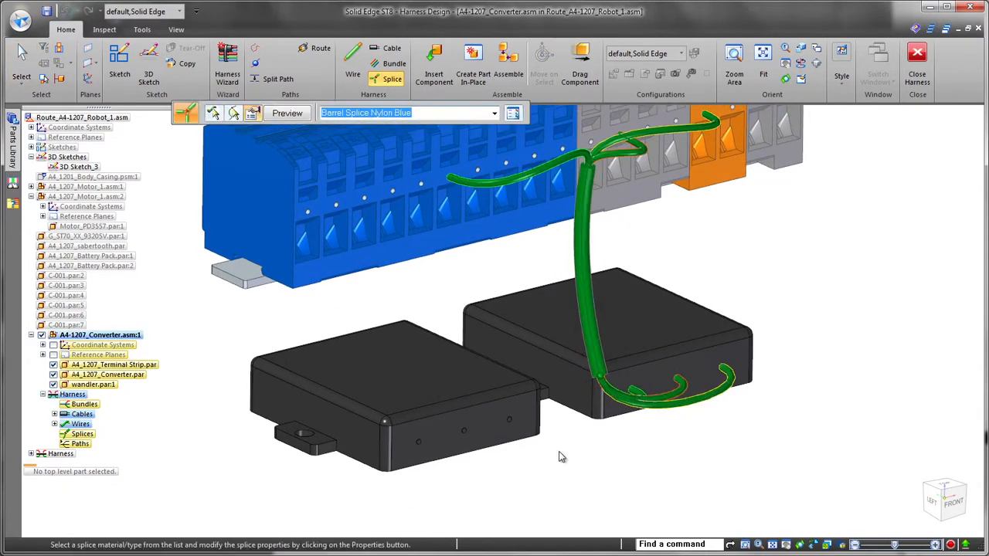
click(497, 115)
click(465, 129)
right_click(776, 226)
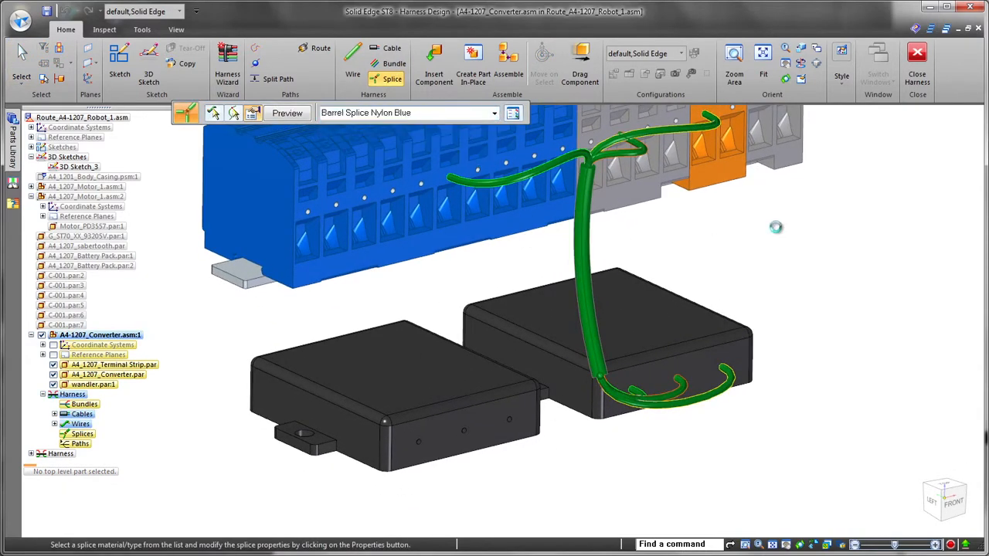
right_click(786, 224)
key(Escape)
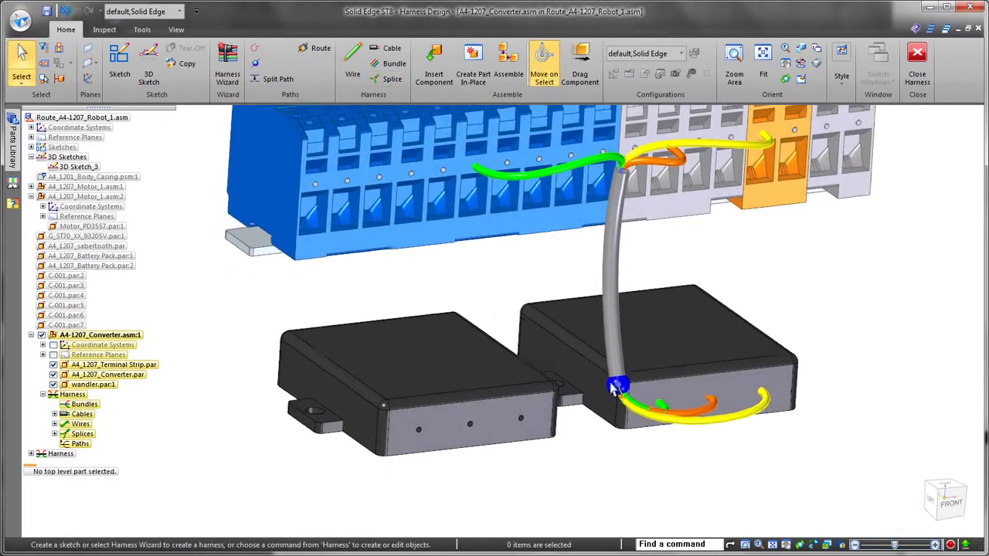
Route a wire from the unwired converter's terminal hole nearest the other converter to the new splice and choose its wire material
click(357, 63)
click(590, 150)
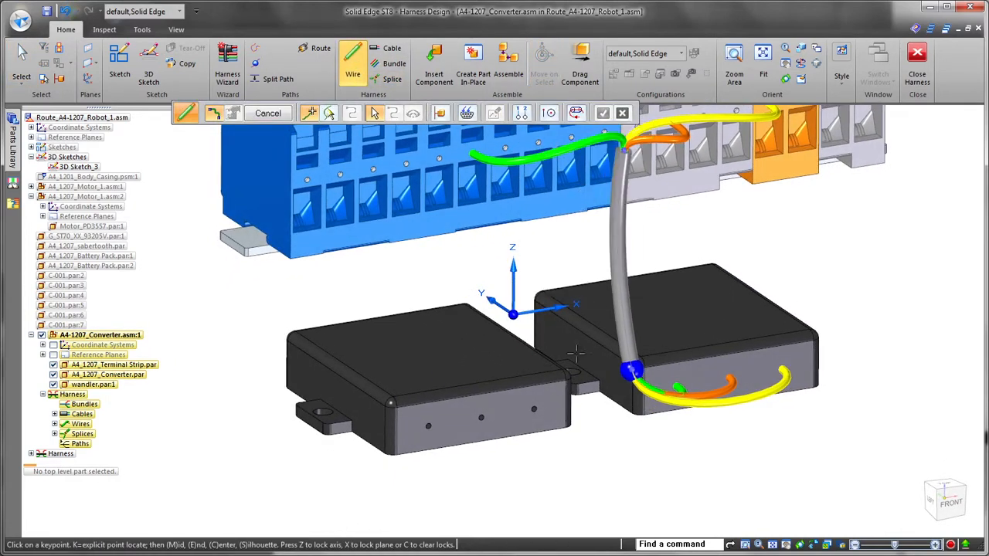
click(630, 373)
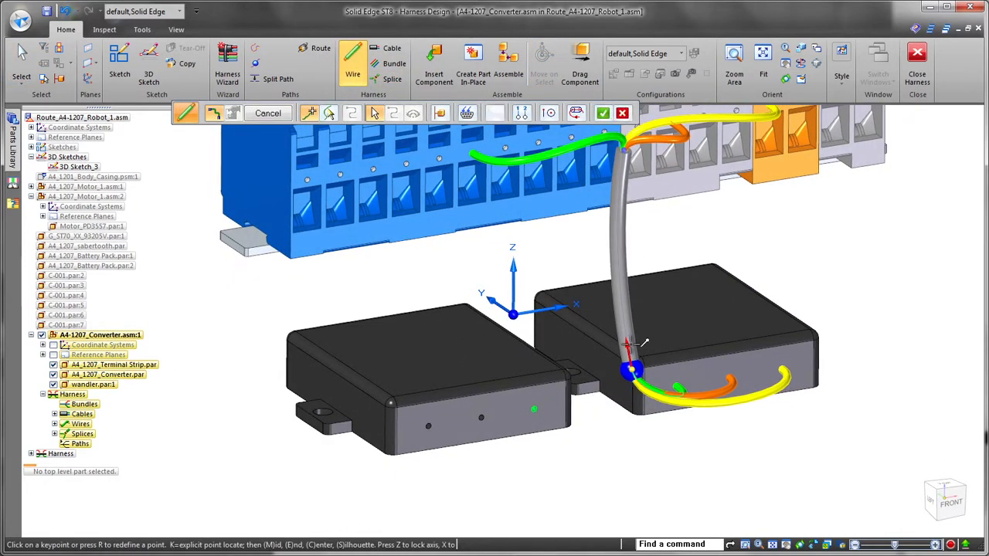
click(475, 112)
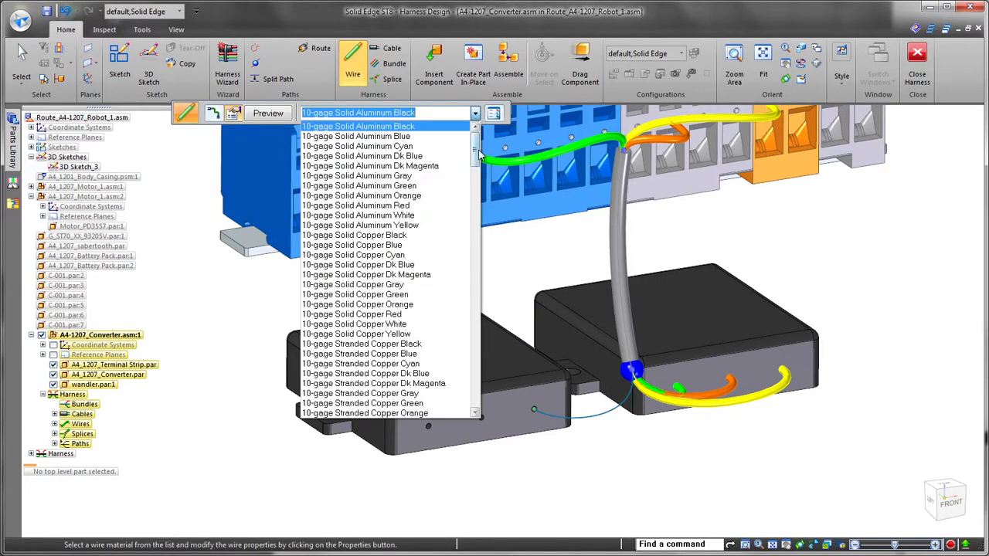
scroll(435, 378, down, 15)
click(435, 375)
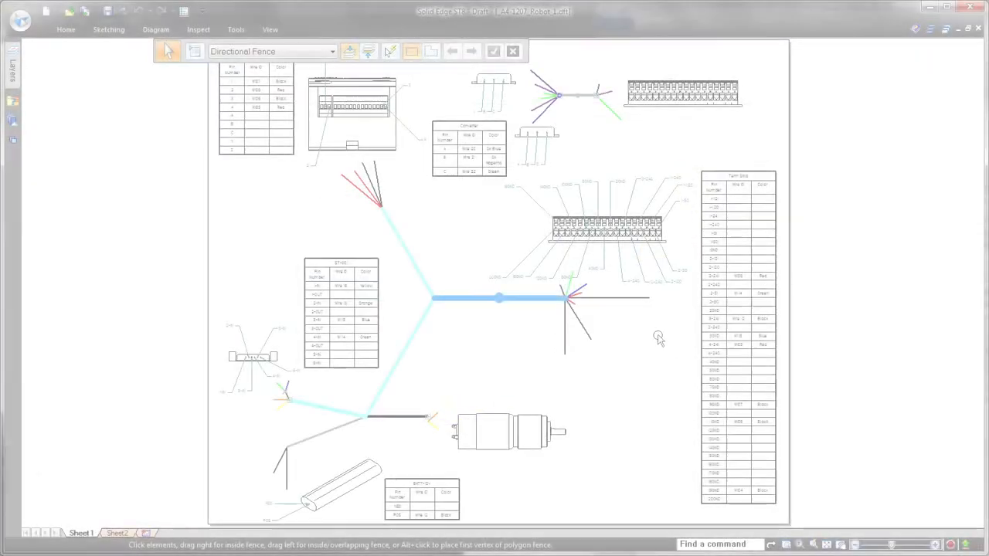
Start a callout for the converter harness with its text referencing the Wiring Harness Name value (%CE)
drag(302, 149, 739, 490)
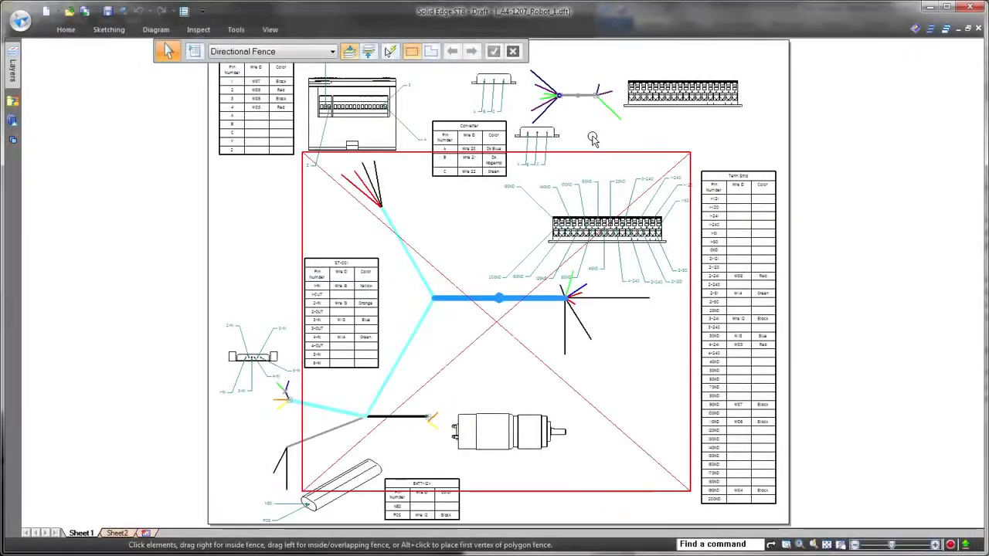
scroll(593, 220, up, 3)
middle_drag(592, 221, 538, 340)
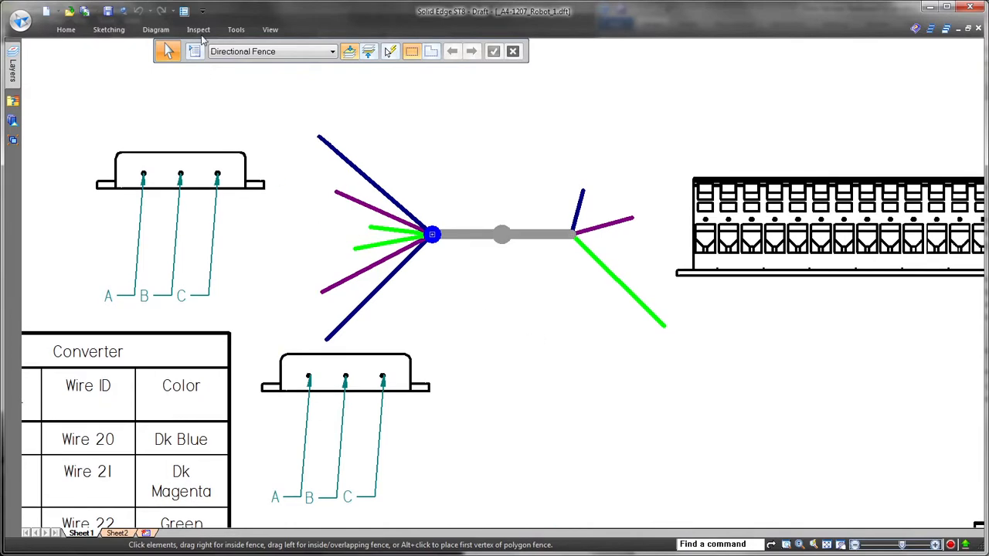
click(155, 29)
click(498, 81)
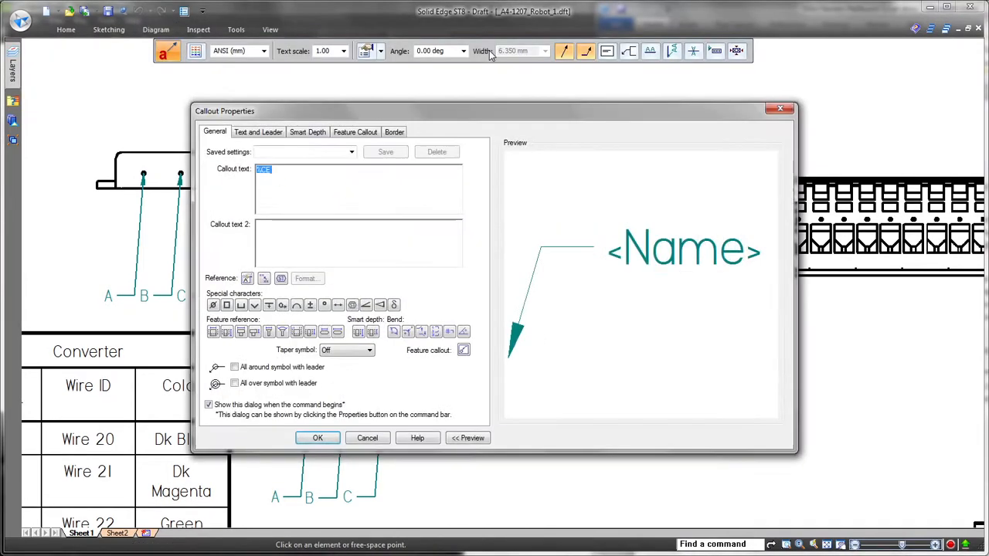
click(280, 278)
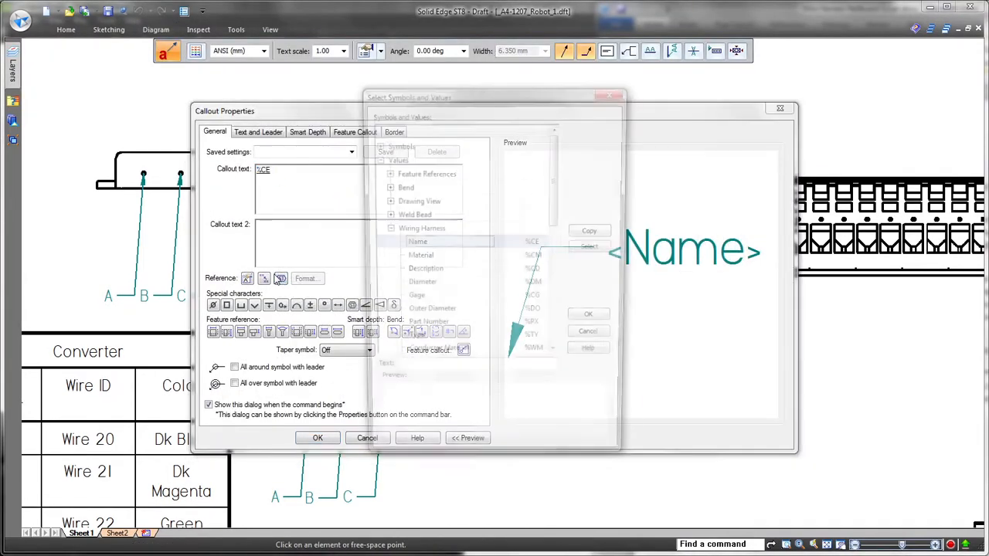
click(473, 244)
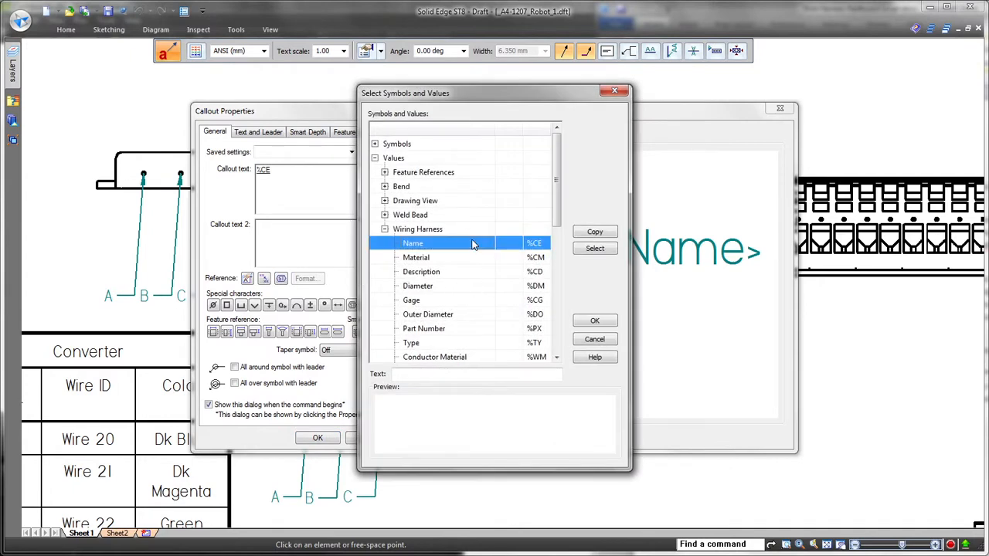
click(593, 320)
click(323, 437)
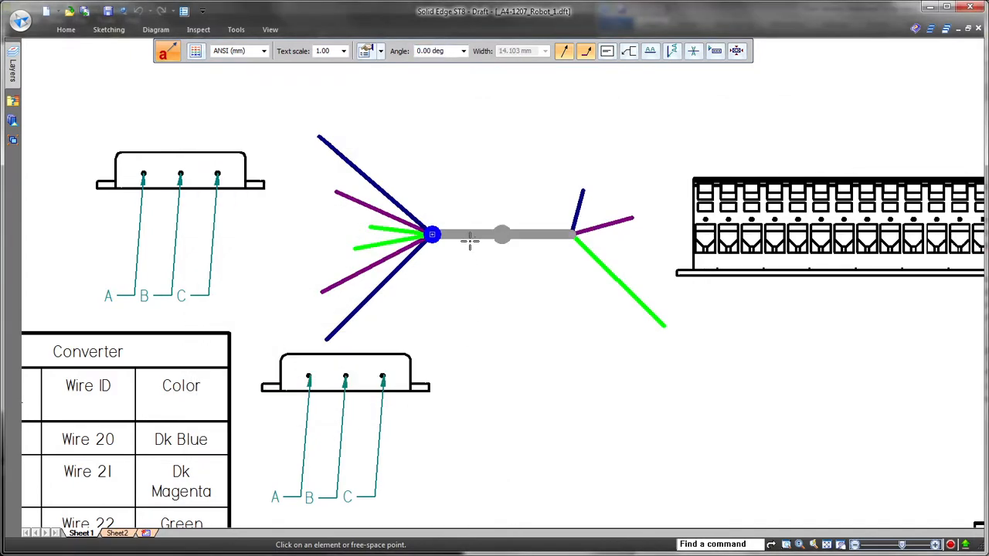
Place name callouts on the converter harness's blue splice, its gray cable and the long green wire at the cable's far end
click(432, 234)
click(475, 117)
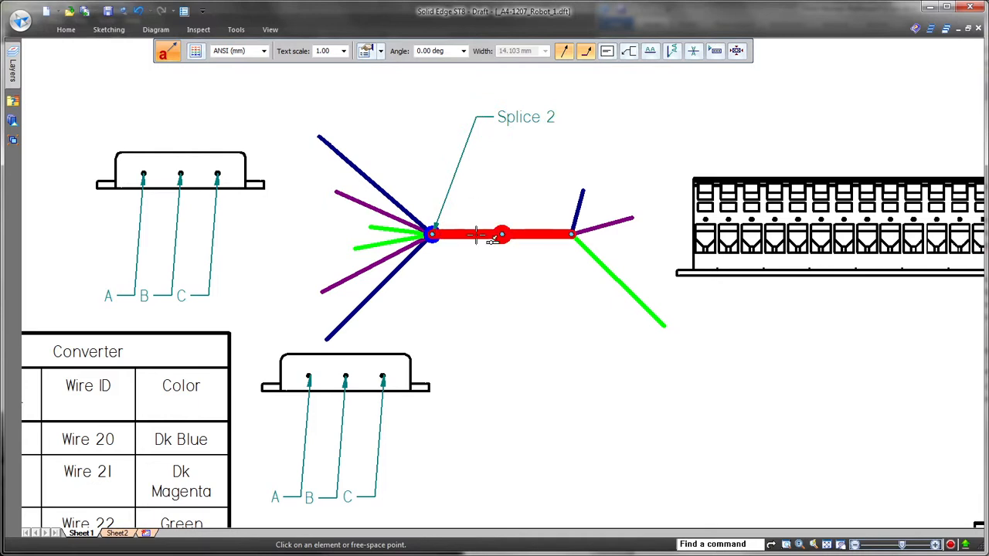
click(476, 236)
click(495, 317)
click(618, 284)
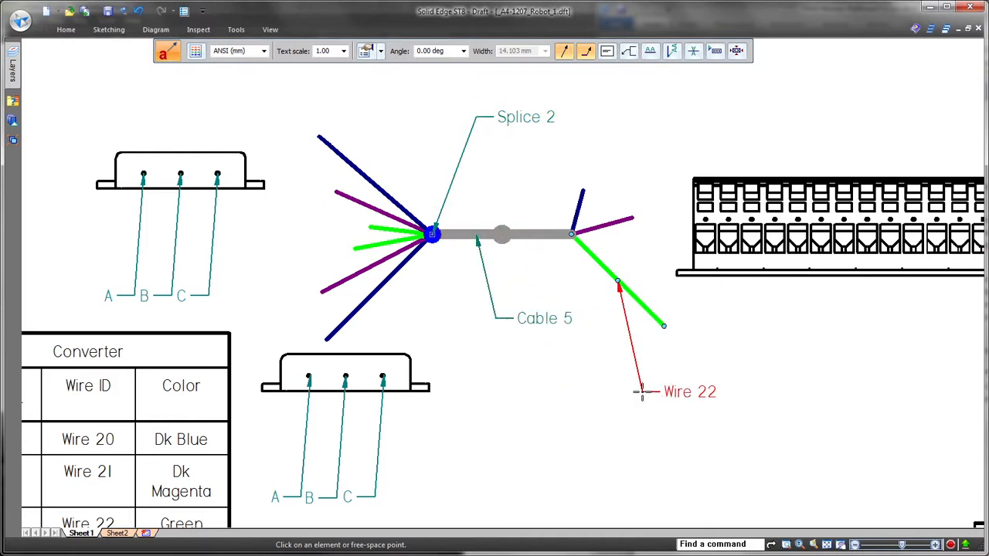
click(641, 392)
key(Escape)
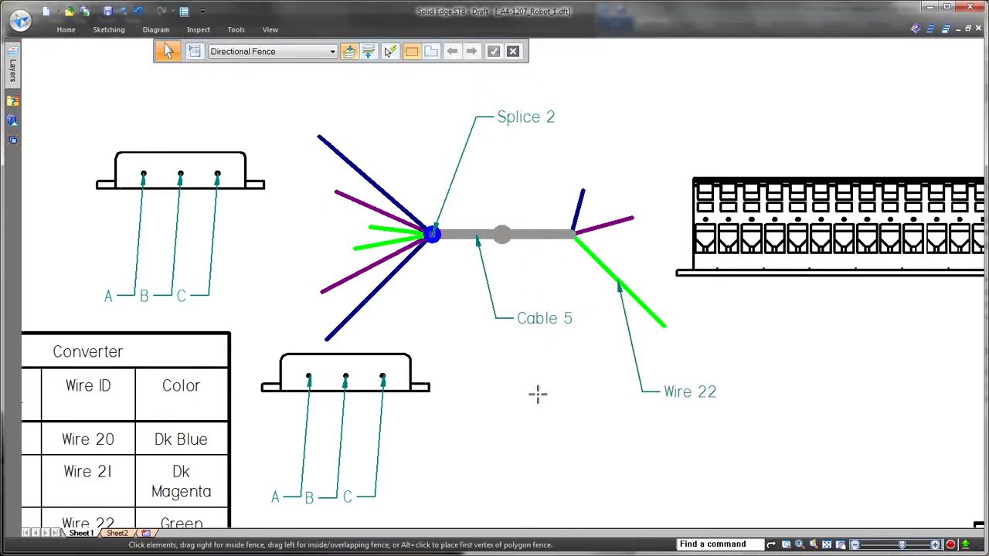
Place a nailboard view on Sheet2 at 1:1, with the largest diameter as main run and a 400 mm by 350 mm board
scroll(517, 331, down, 5)
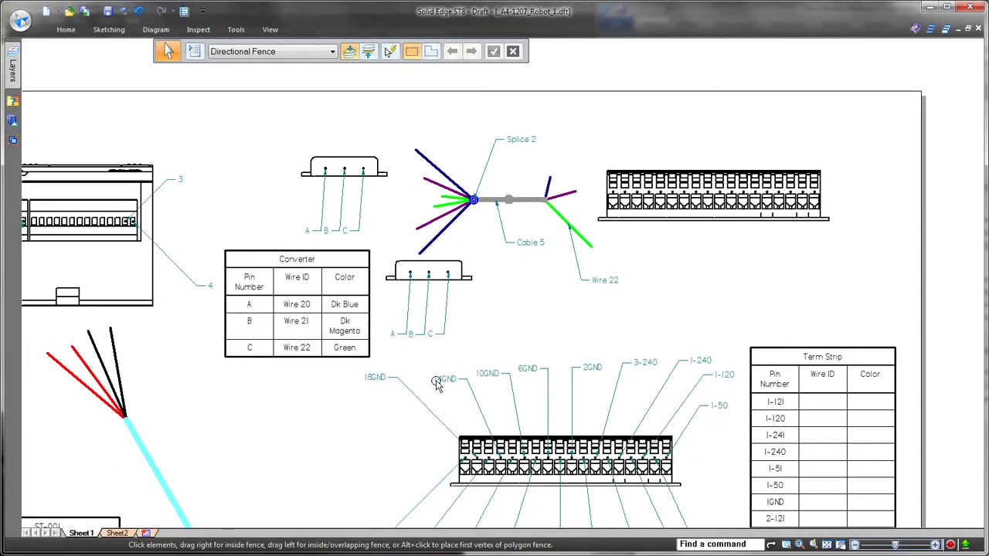
click(117, 533)
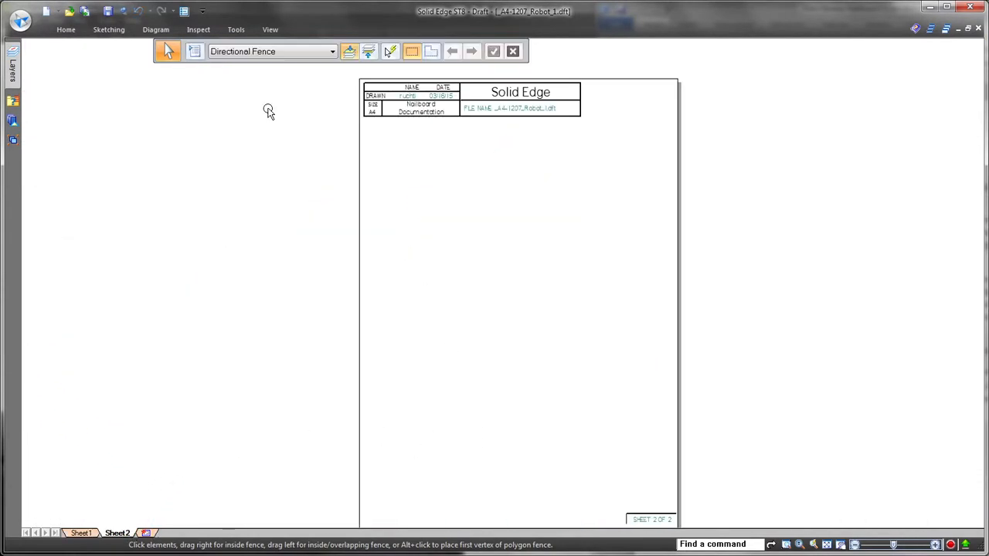
click(155, 30)
click(105, 68)
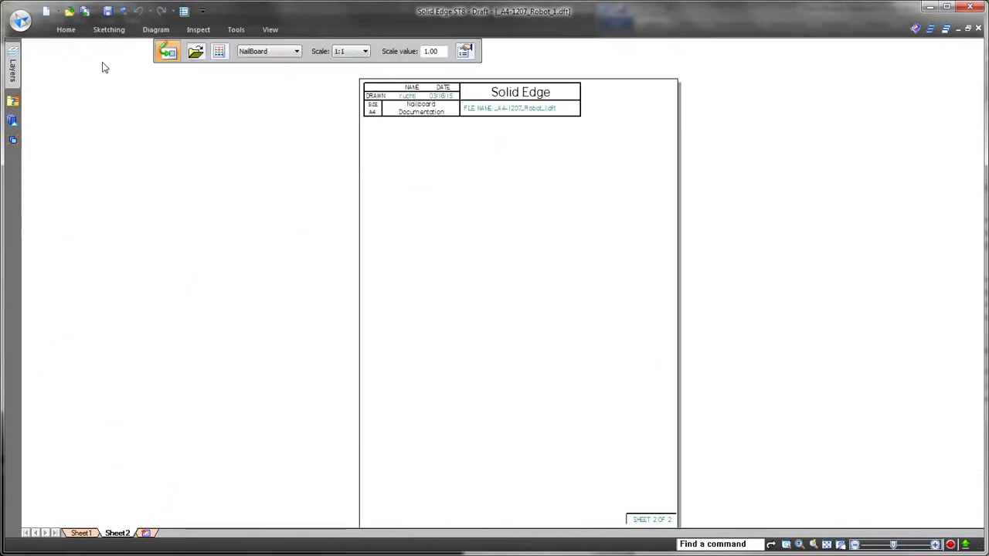
double_click(333, 156)
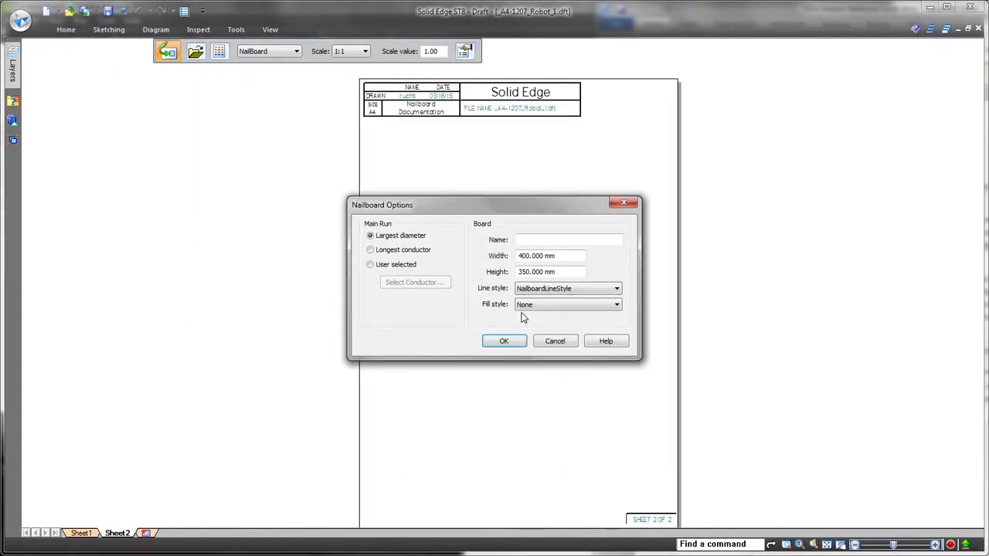
click(513, 344)
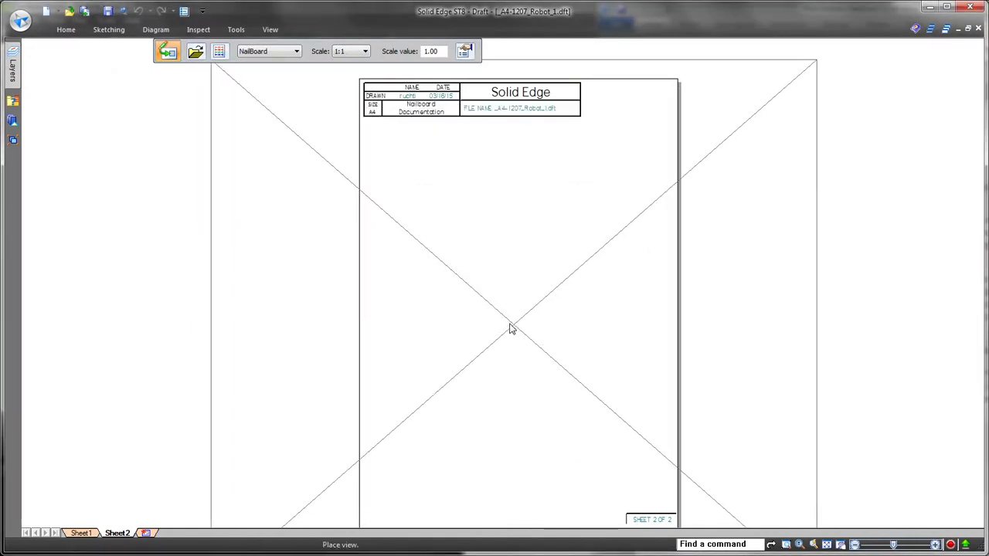
scroll(466, 214, down, 5)
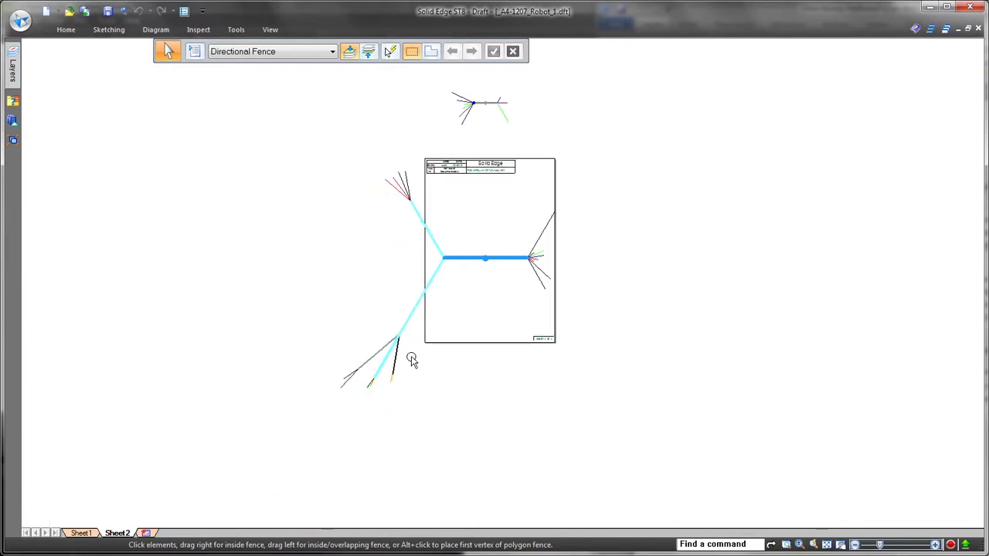
Scale the nailboard view to 1:2 and move both harnesses so they lie within Sheet2, clear of the title block
click(408, 367)
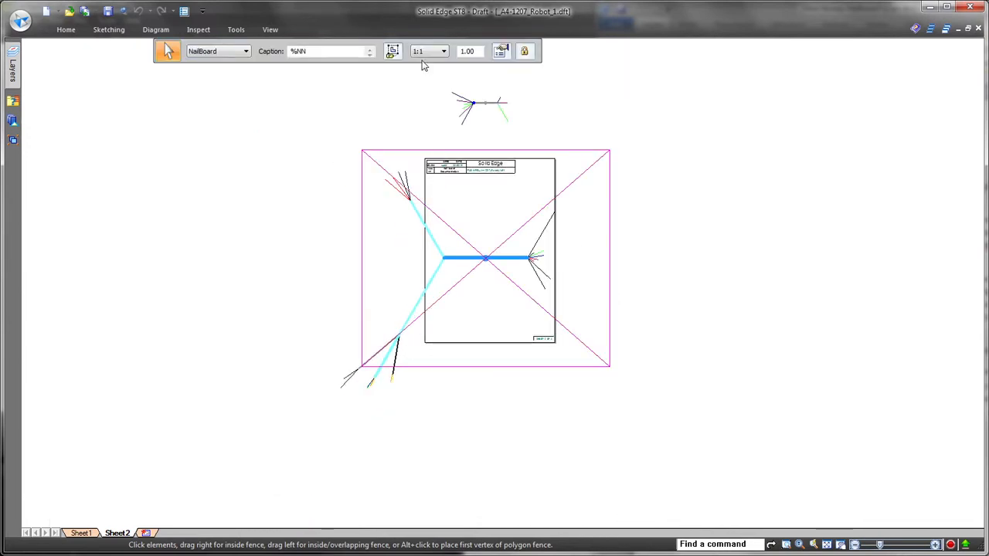
click(429, 51)
click(427, 112)
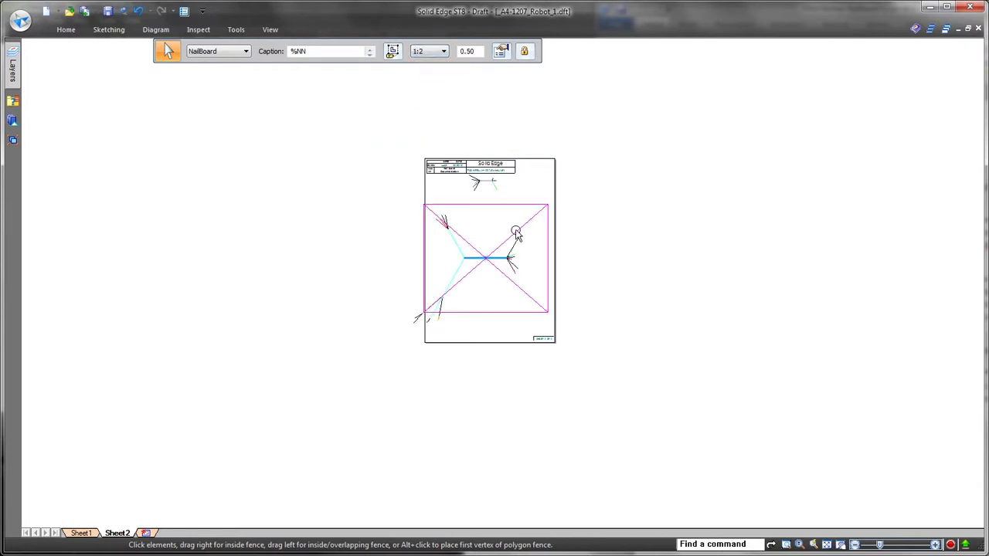
scroll(515, 231, up, 5)
drag(487, 298, 534, 306)
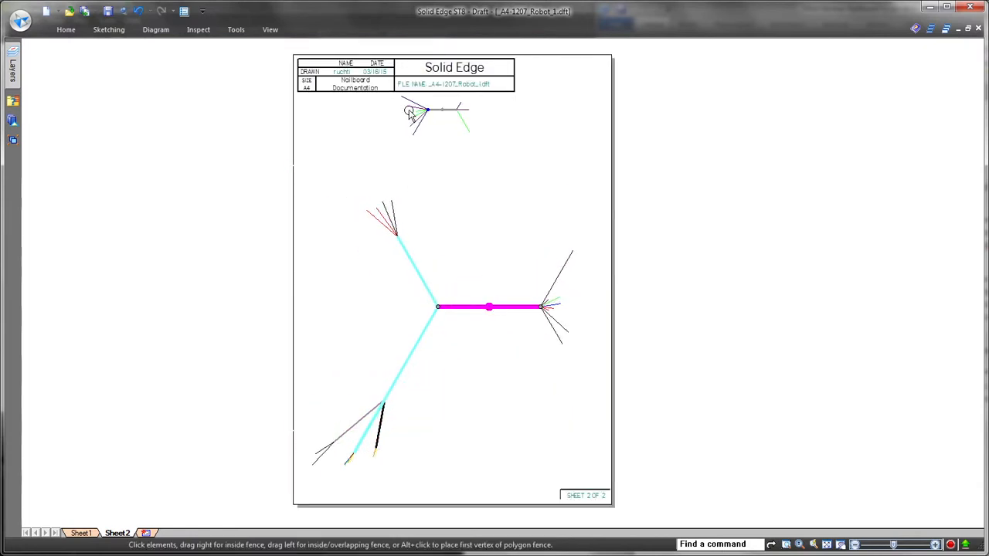
drag(451, 109, 494, 179)
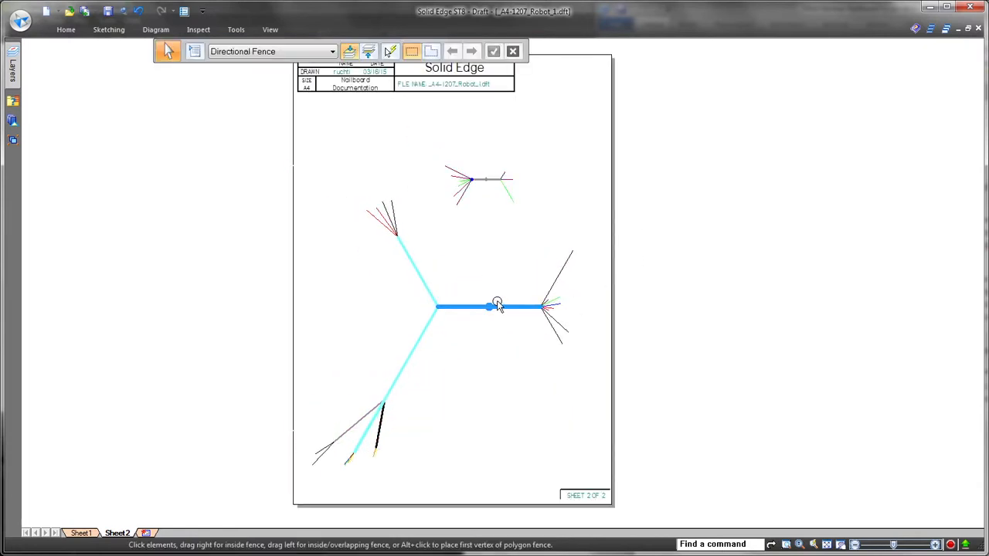
Create a Wire Run List conductor table from the nailboard view on separate table sheets
scroll(497, 302, up, 2)
scroll(493, 233, down, 1)
middle_drag(487, 239, 495, 201)
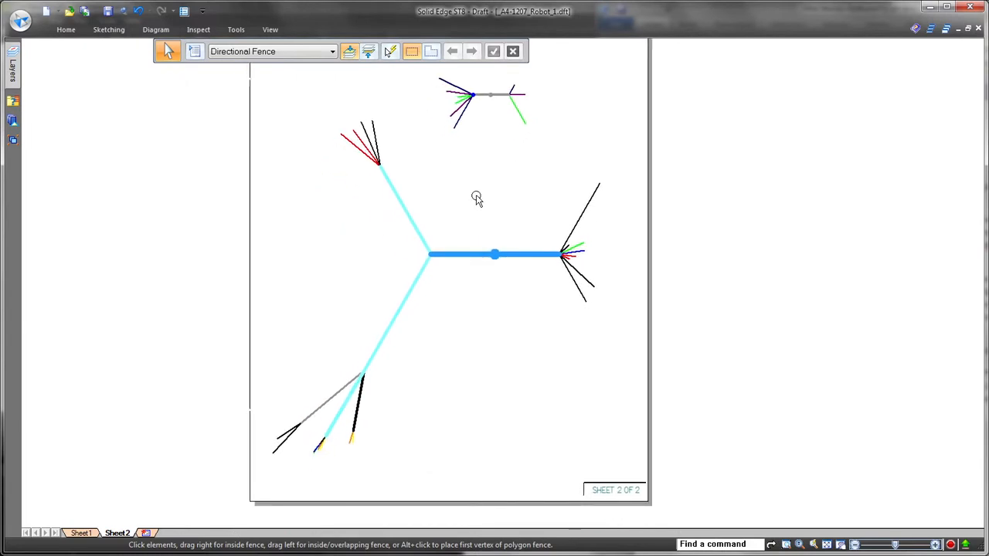
click(156, 29)
click(231, 62)
click(424, 245)
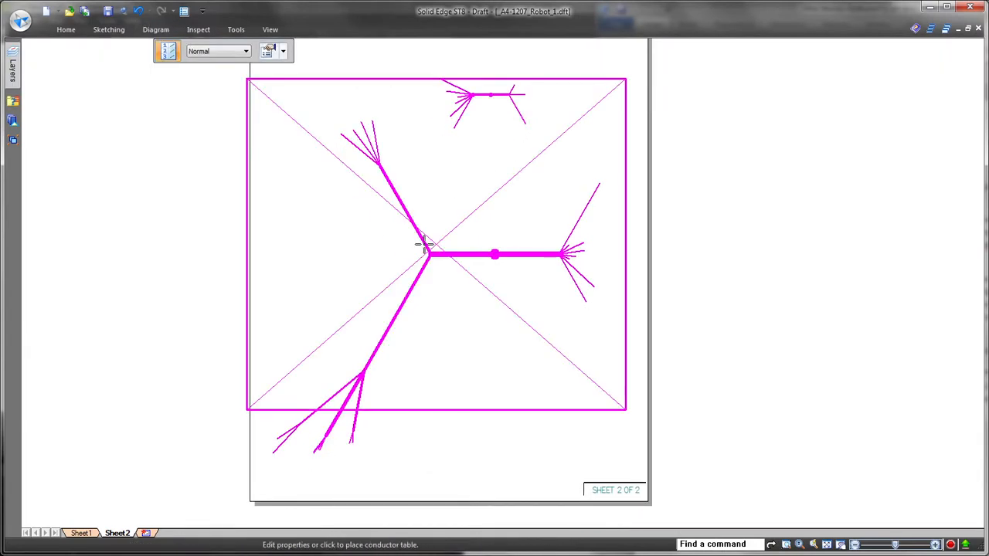
click(282, 54)
click(297, 75)
click(368, 239)
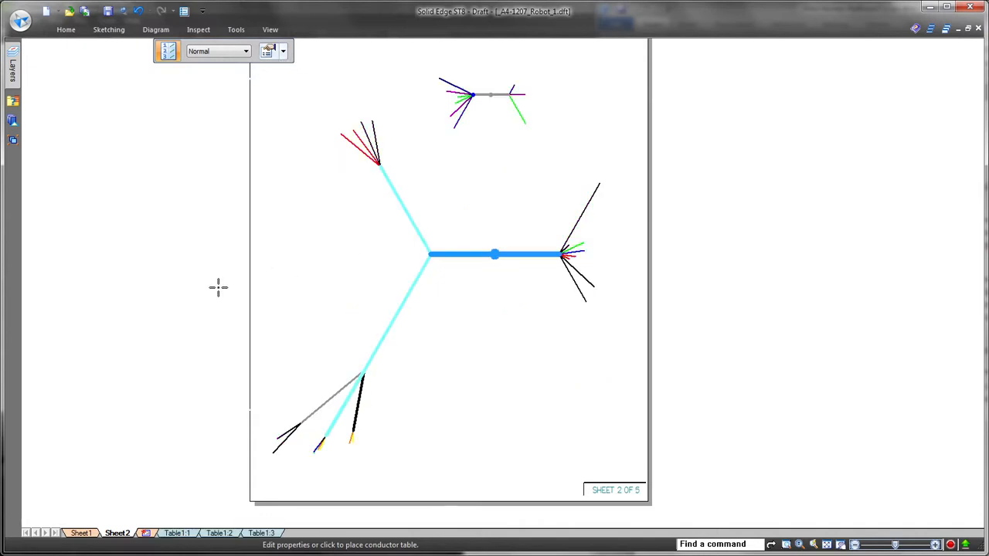
right_drag(238, 309, 186, 225)
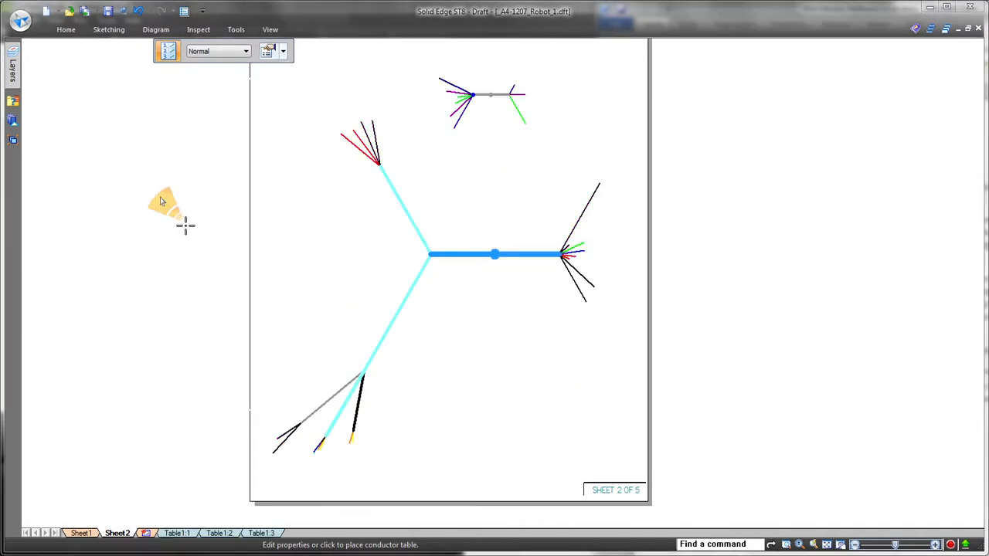
Review the Wire Run List on sheets Table1:1 to Table1:3 and the annotated harness layout on Sheet1
click(177, 533)
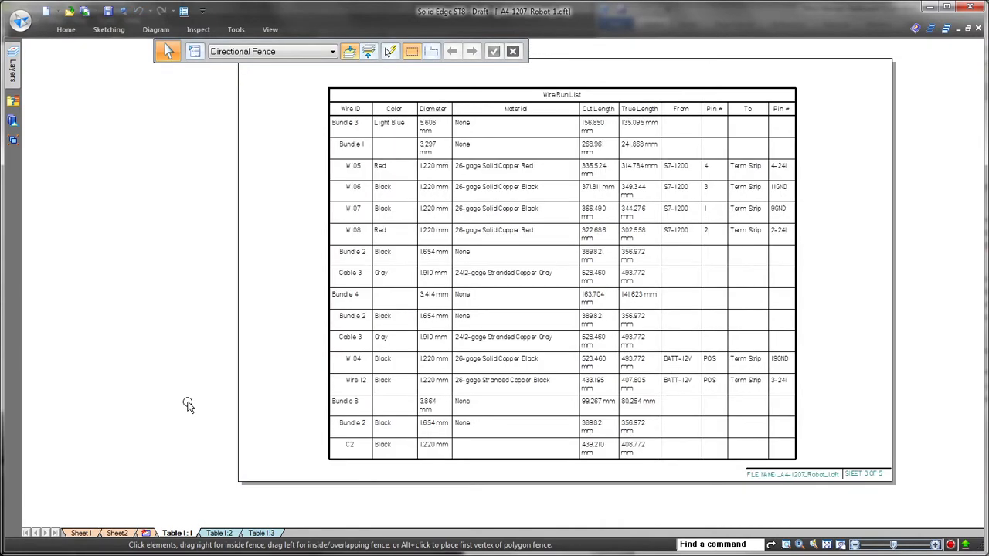
click(219, 533)
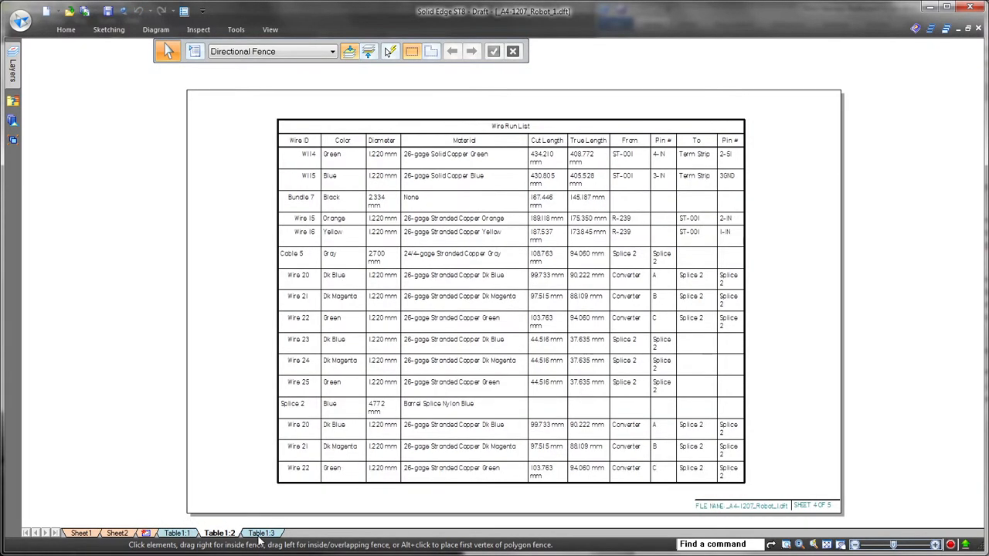
click(261, 533)
click(179, 533)
click(82, 533)
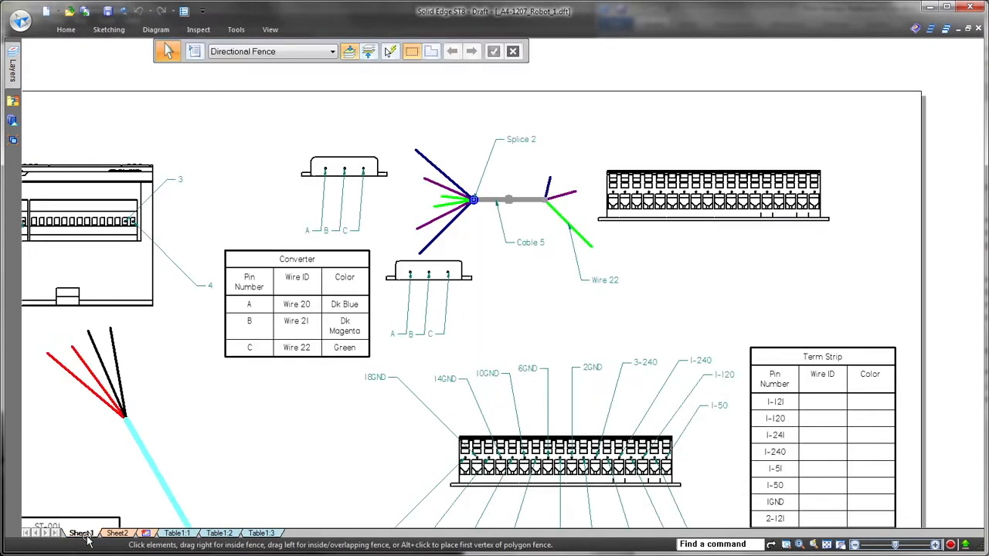
scroll(642, 249, down, 3)
middle_drag(591, 282, 579, 185)
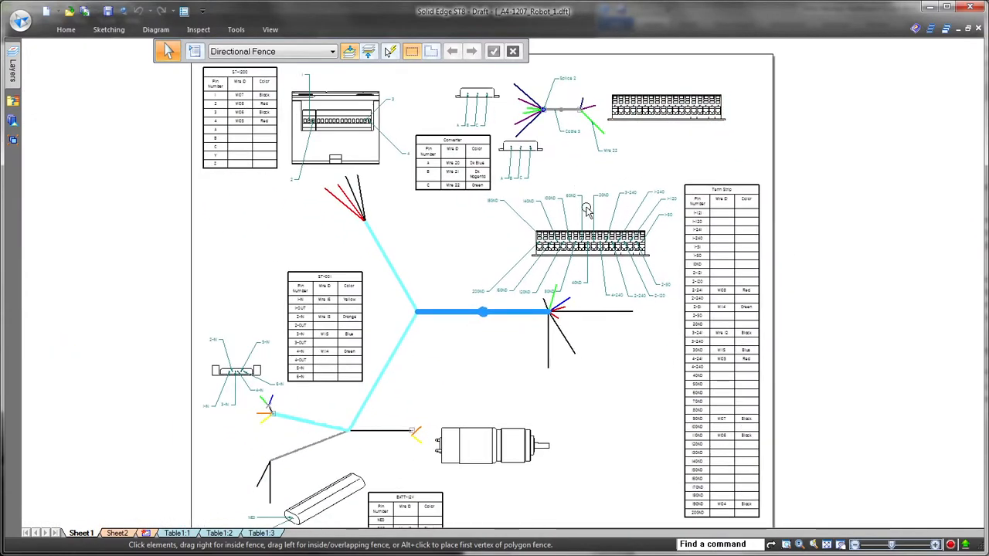
scroll(587, 211, down, 1)
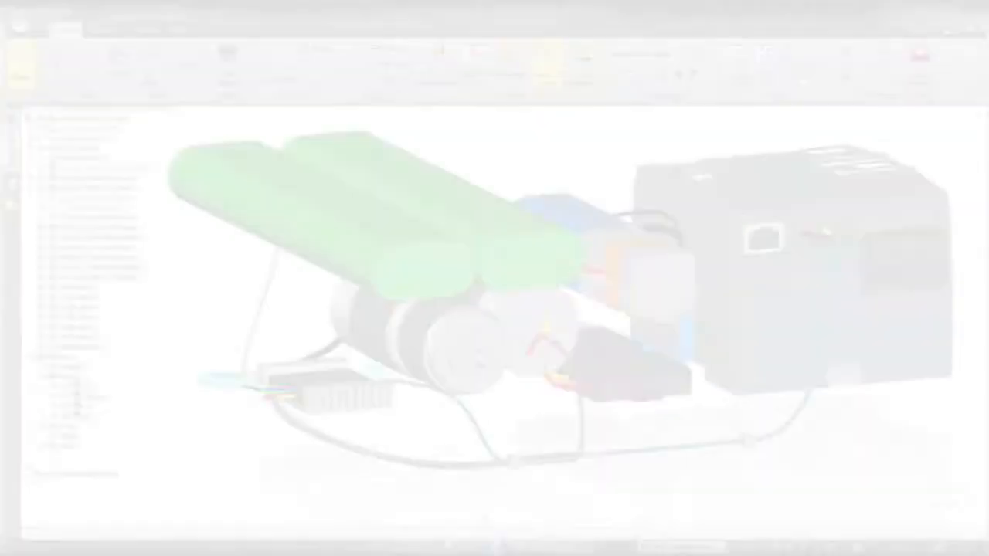